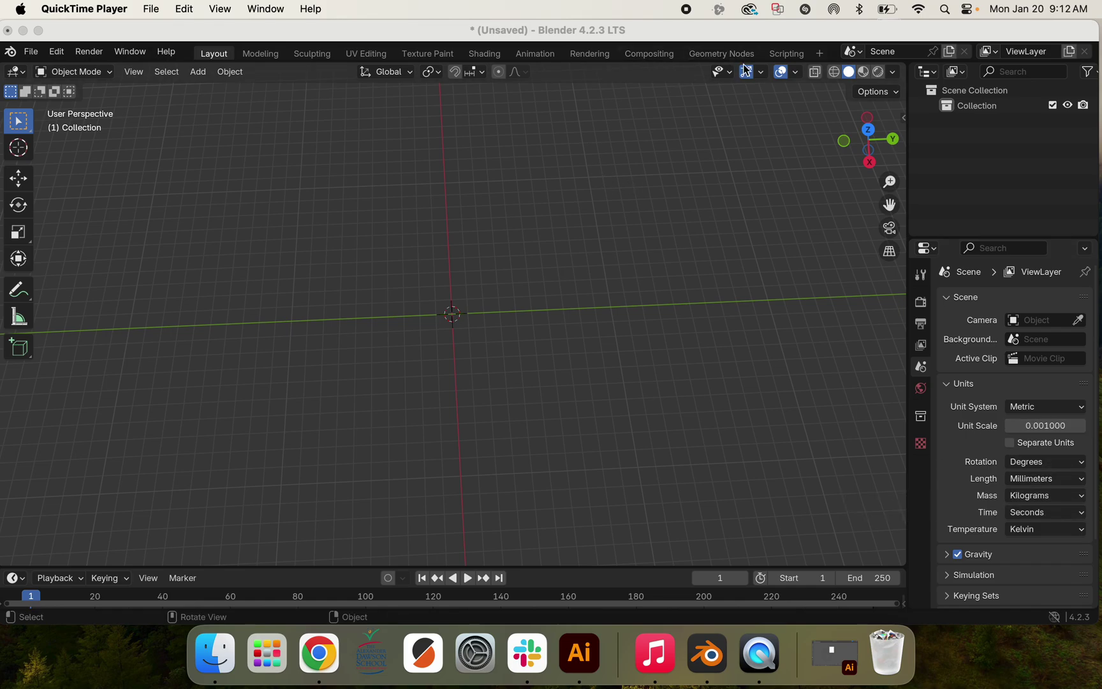
Add a 32-vertex cylinder mesh at the scene origin.
left_click(796, 74)
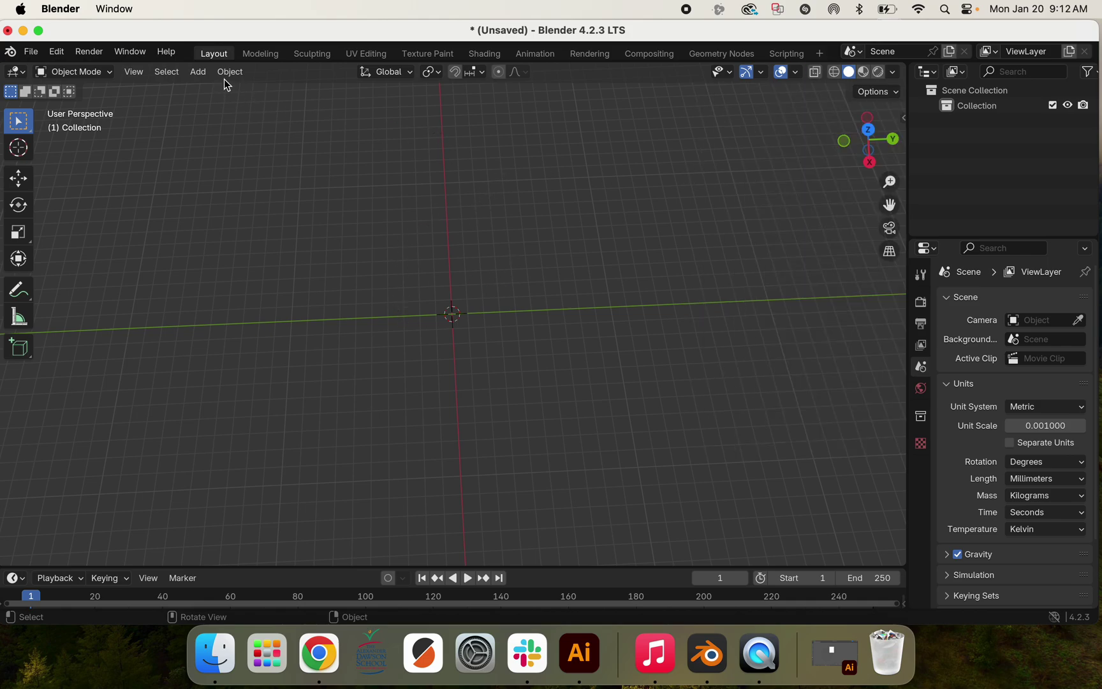
left_click(205, 72)
mouse_move(209, 94)
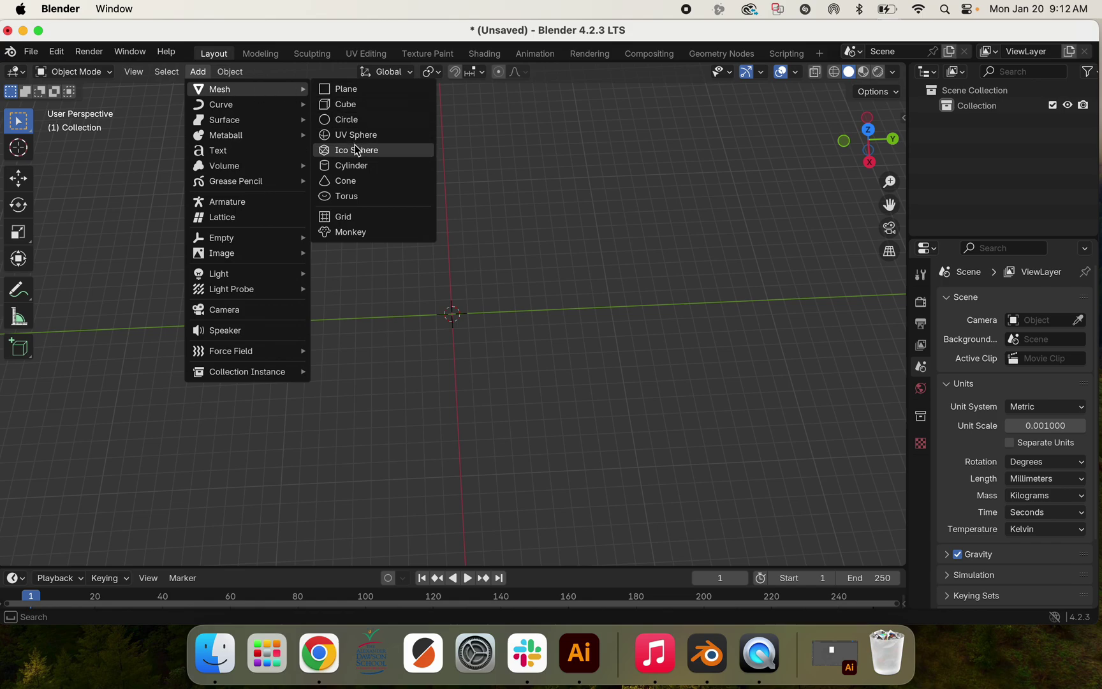
left_click(361, 167)
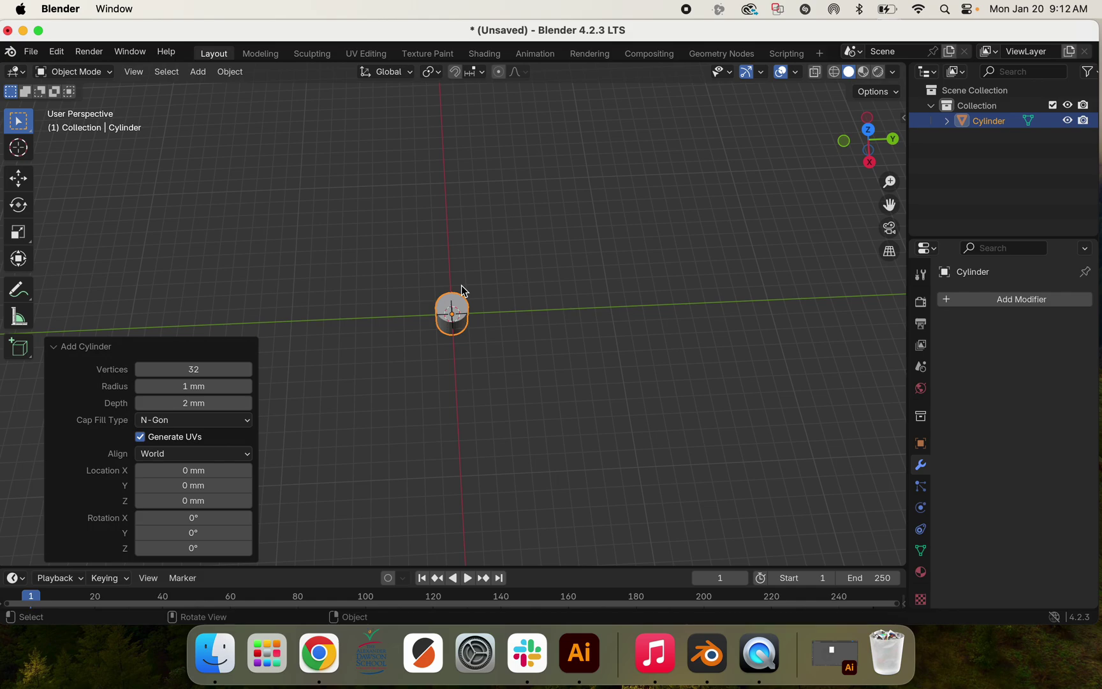
Scale the cylinder up about 5.577 times, then begin flattening it along Z.
key("s")
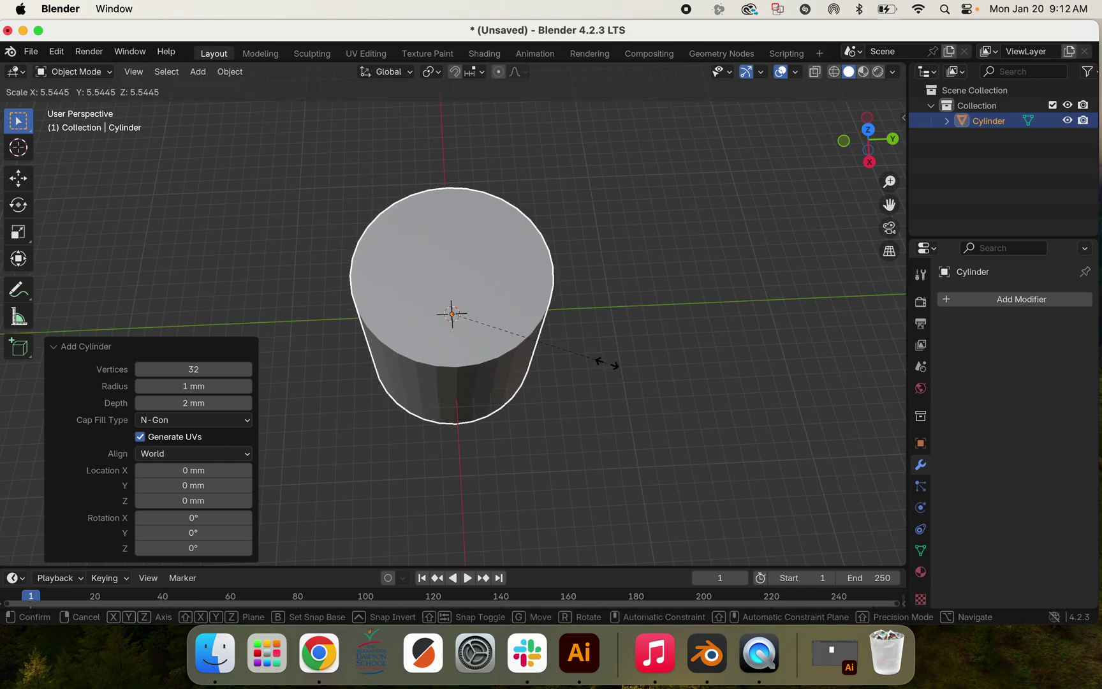
left_click(608, 362)
scroll(607, 363, "up", 5)
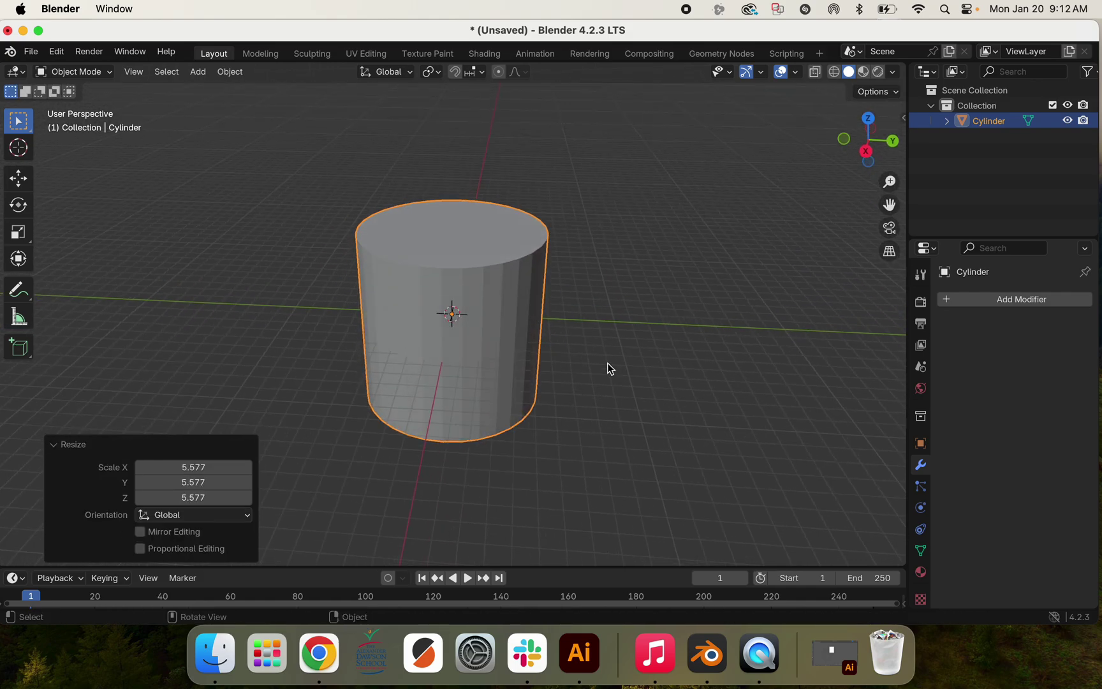
left_click(475, 256)
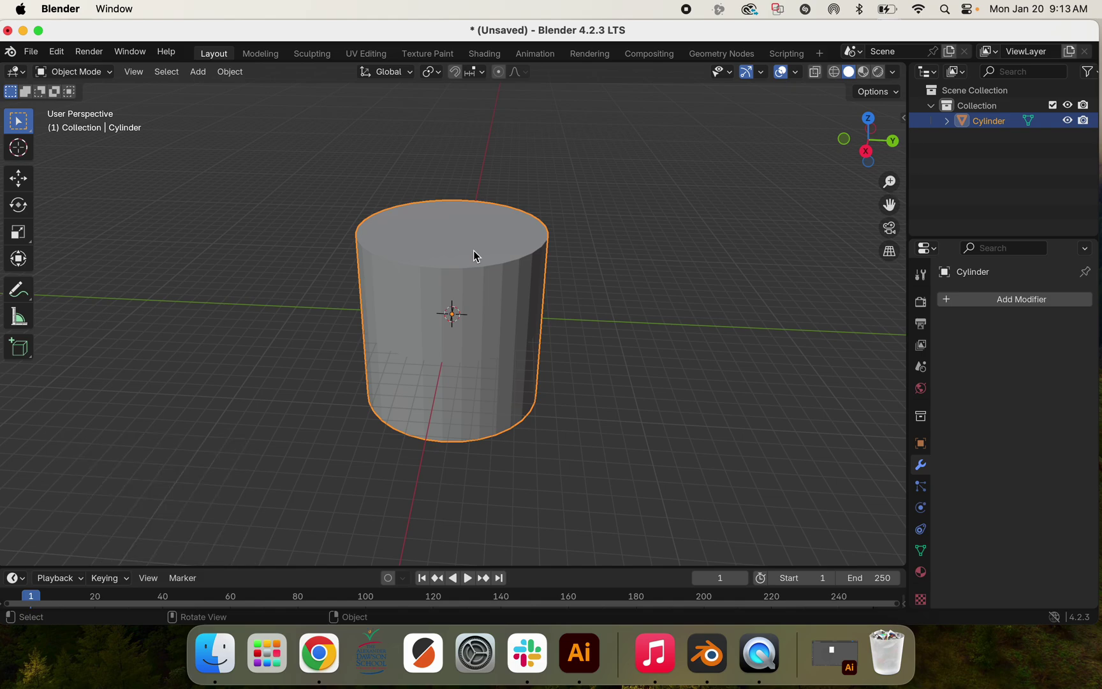
key("s")
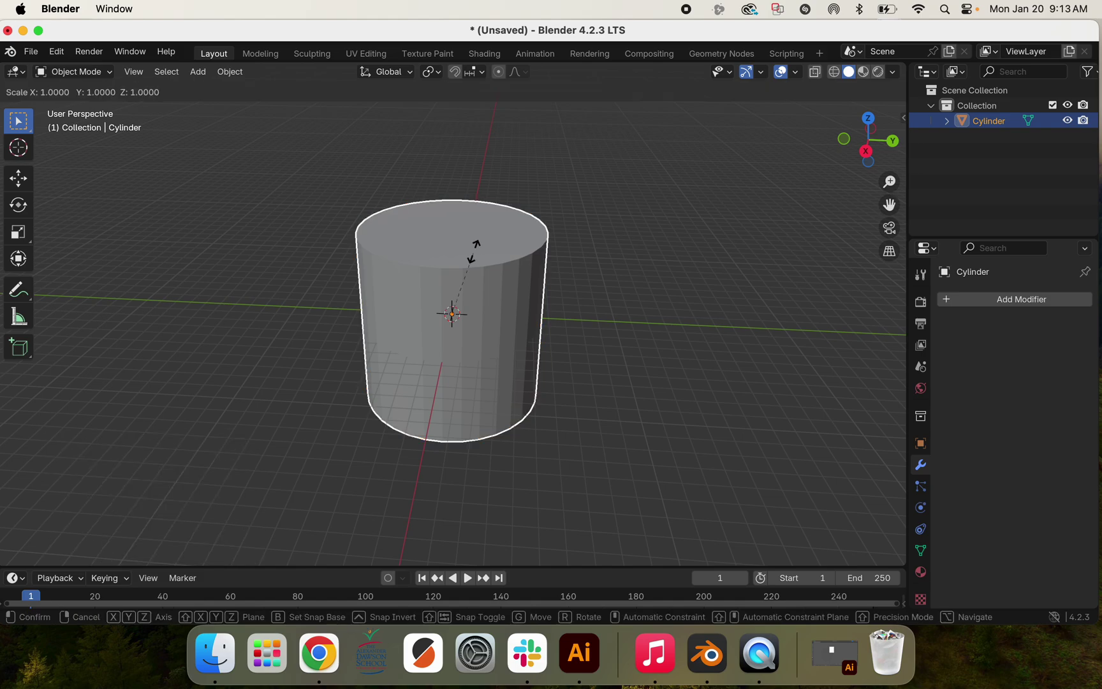
key("z")
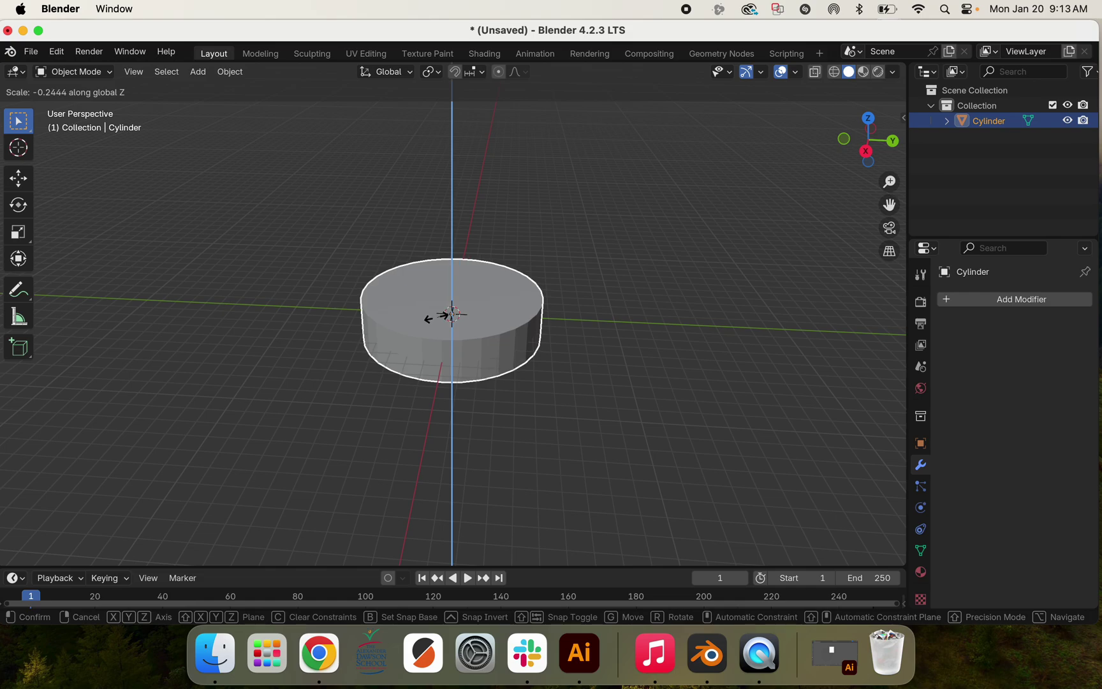
Confirm the flattened disc and paste a duplicate of the cylinder.
left_click(444, 315)
left_click(552, 266)
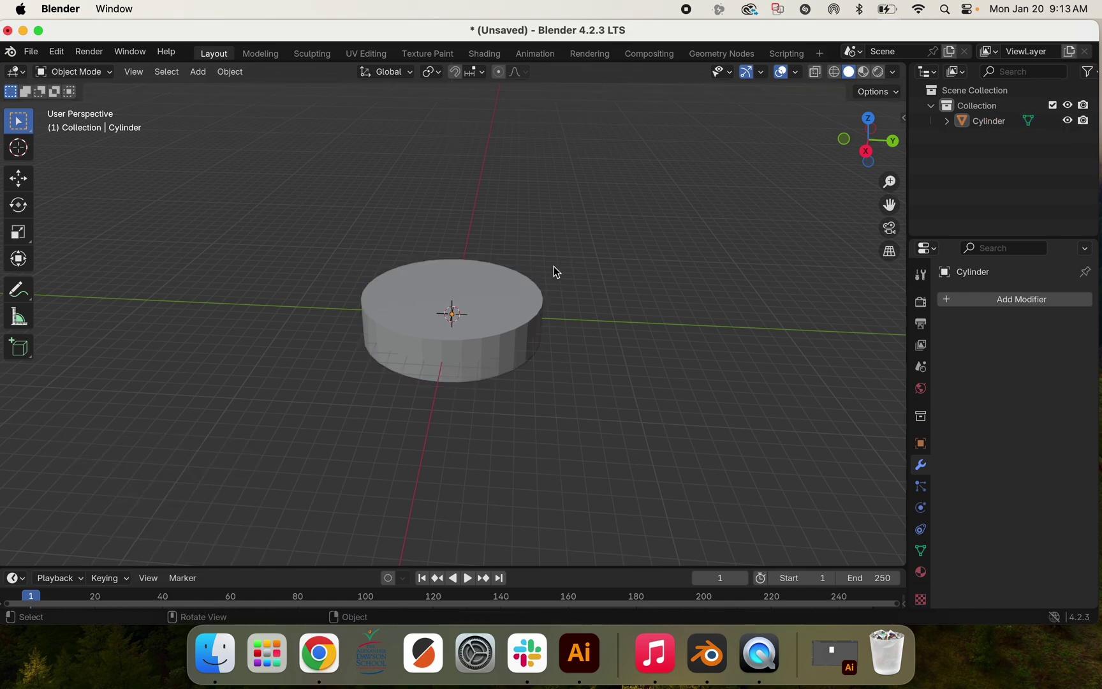
left_click(518, 301)
key("super+c")
key("super+v")
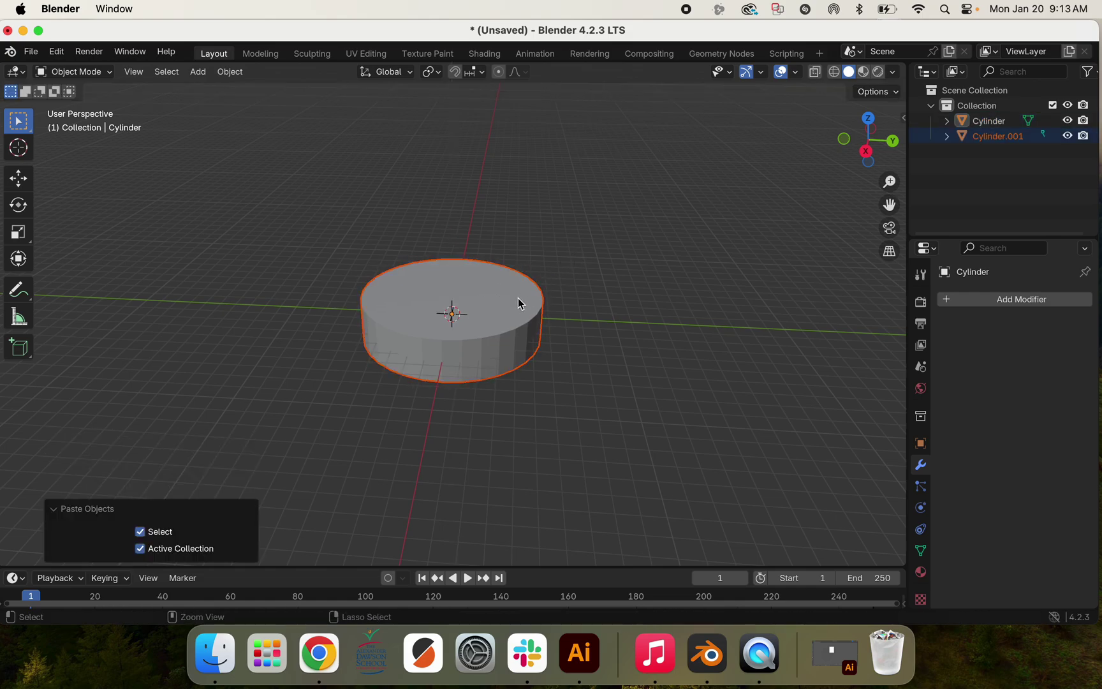
Move the copy to the right, shrink it to 0.807 and stretch it 2.080 along Z.
key("g")
left_click(743, 295)
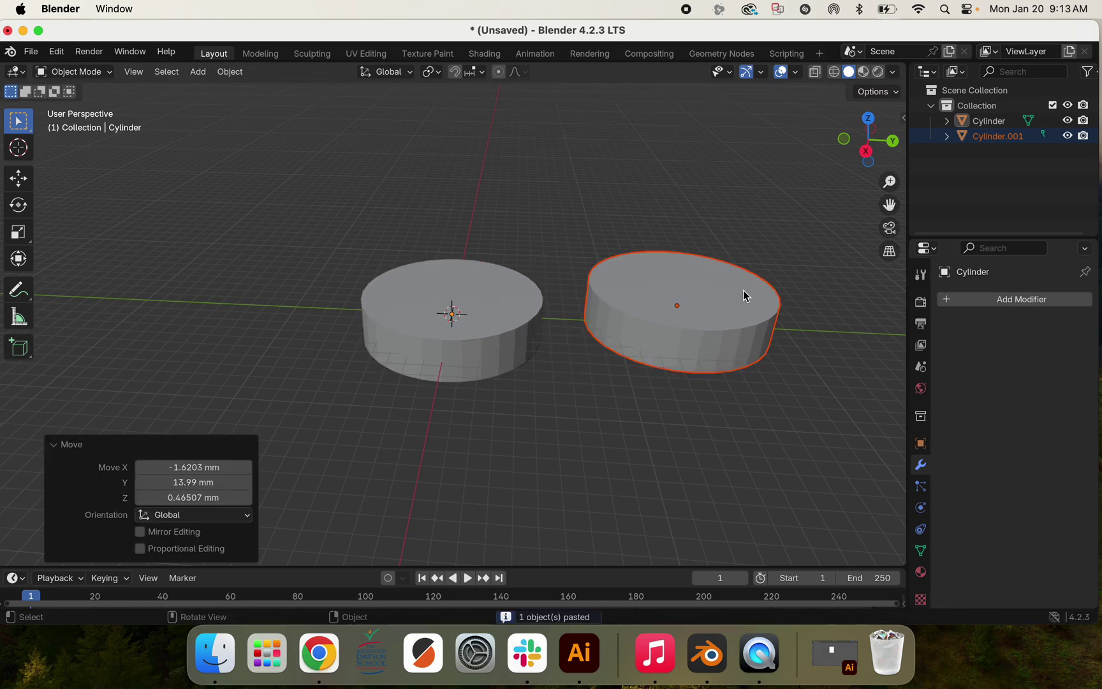
key("s")
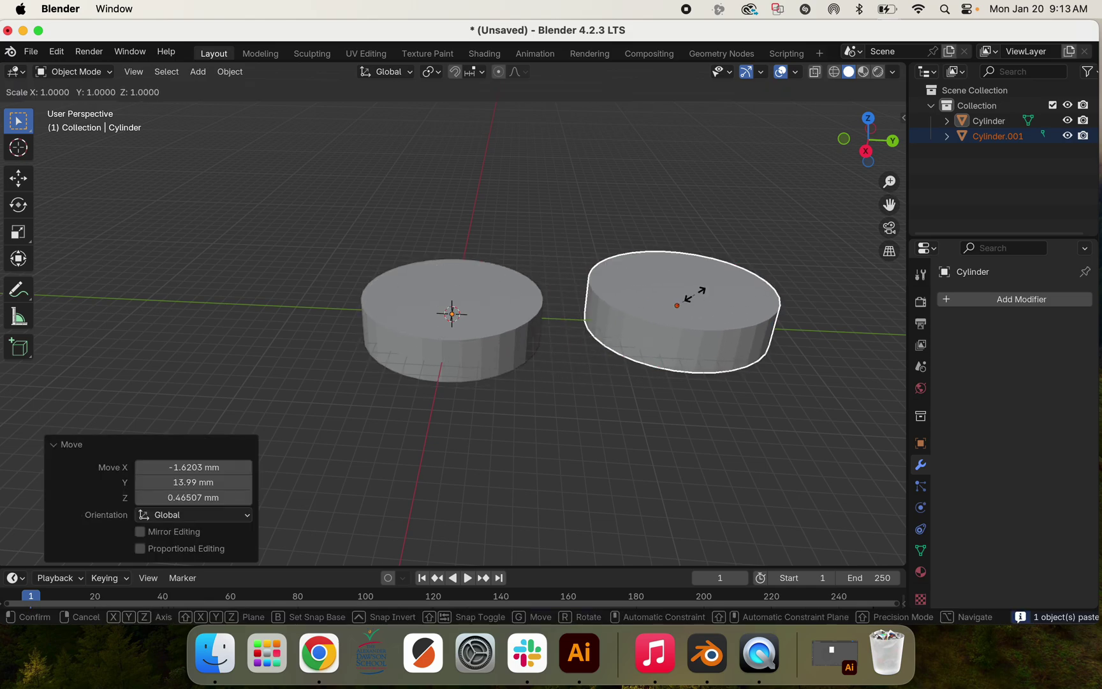
left_click(691, 295)
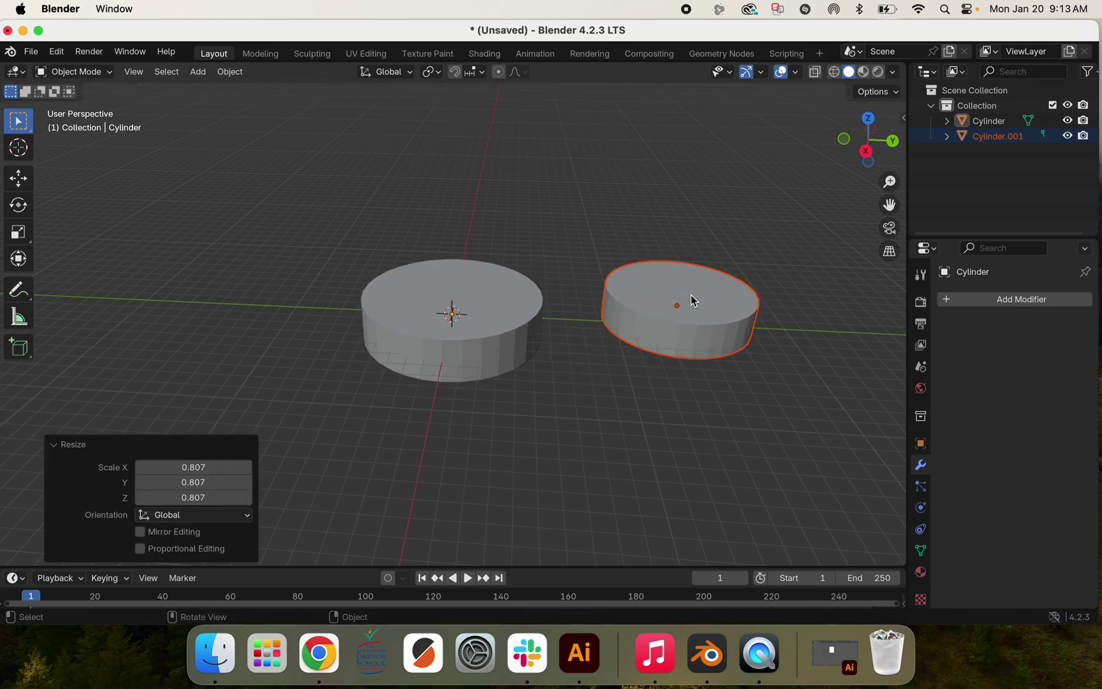
key("s")
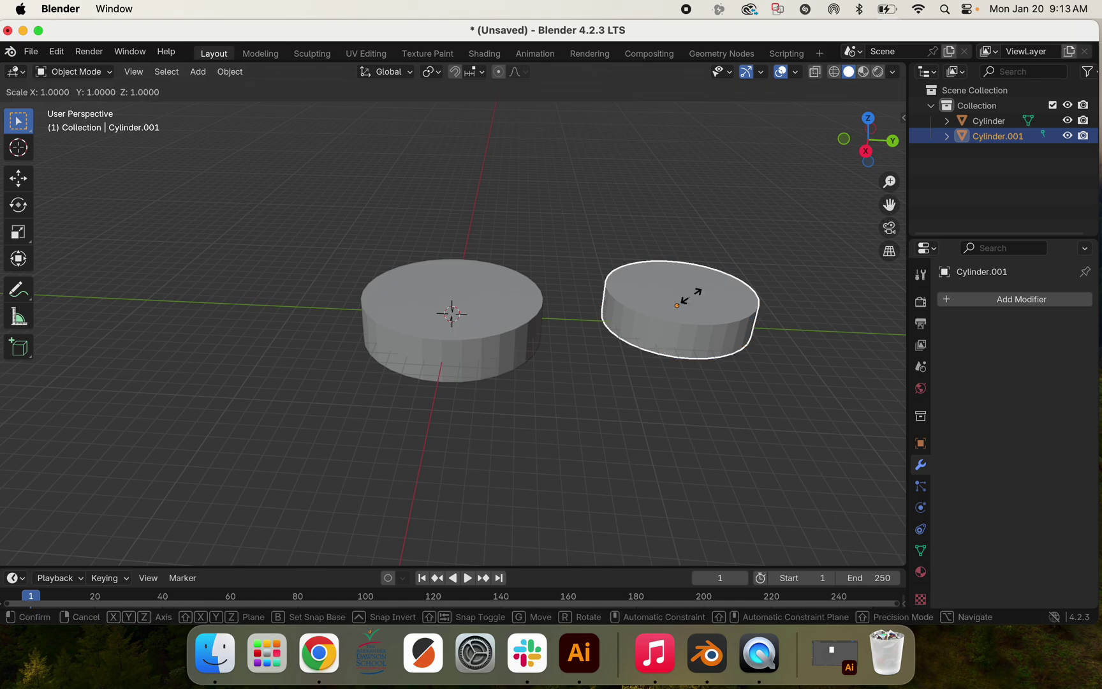
key("z")
left_click(692, 273)
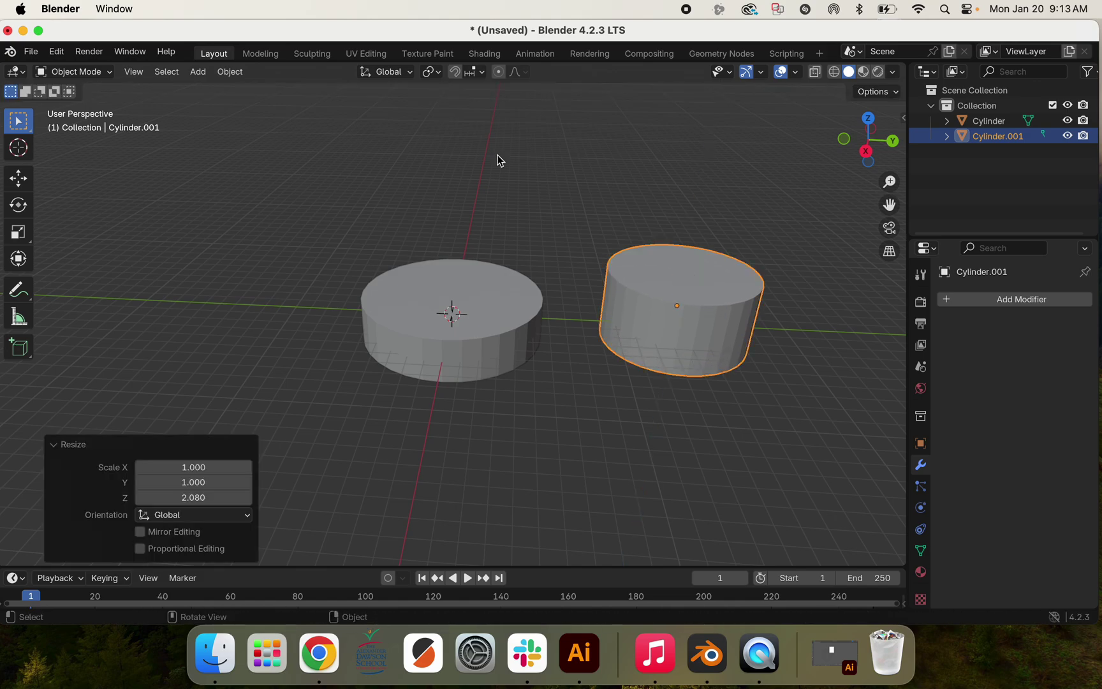
Box-select both cylinders and align their centres on X, Y and Z.
left_click(416, 156)
left_click_drag(393, 178, 662, 386)
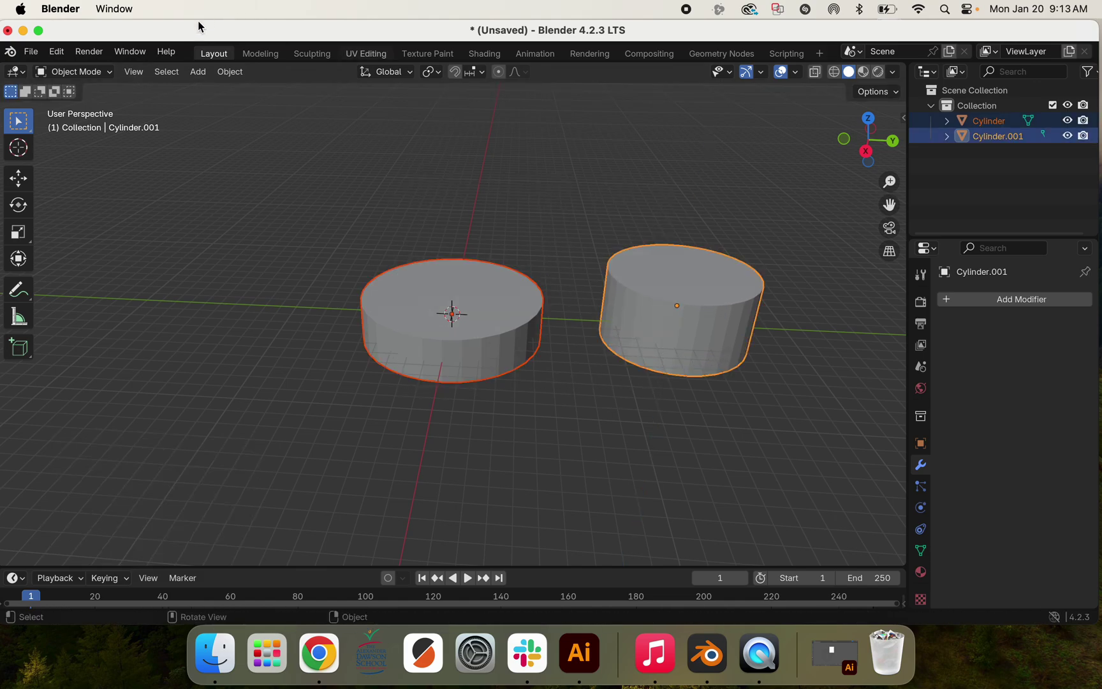
left_click(230, 71)
mouse_move(258, 92)
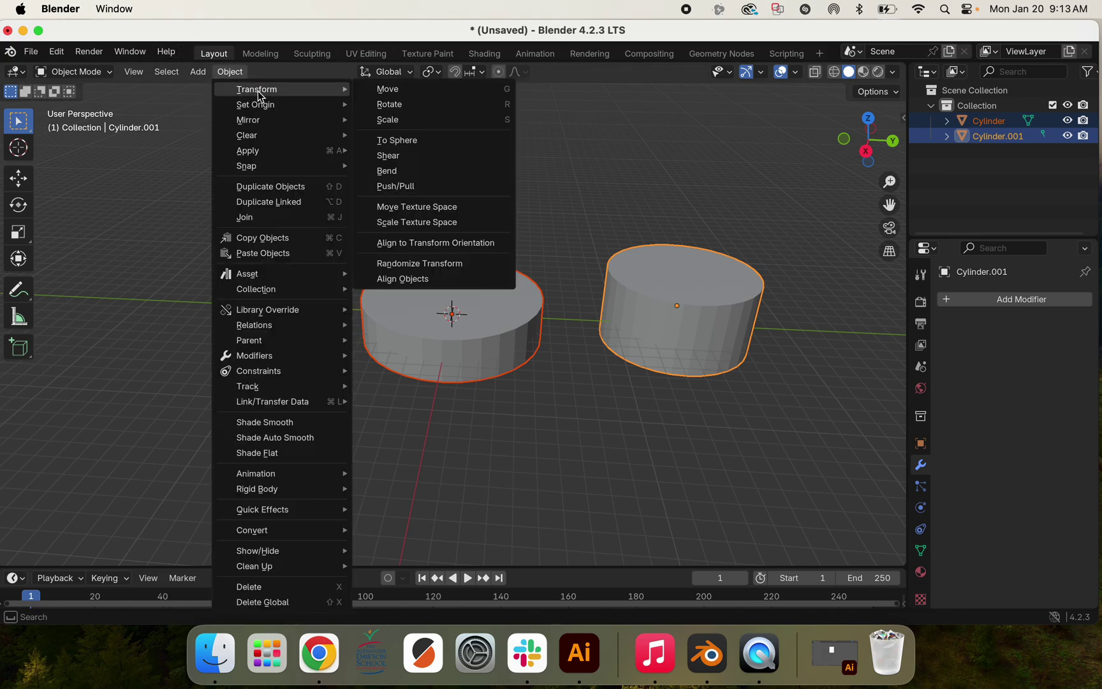
left_click(428, 279)
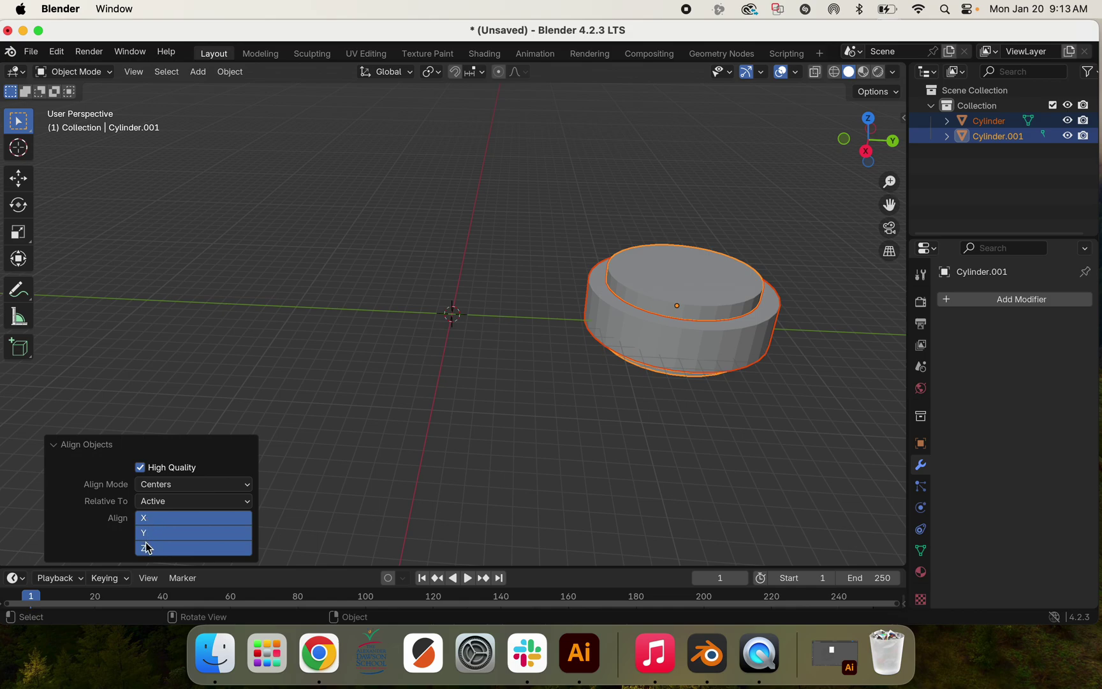
left_click(471, 383)
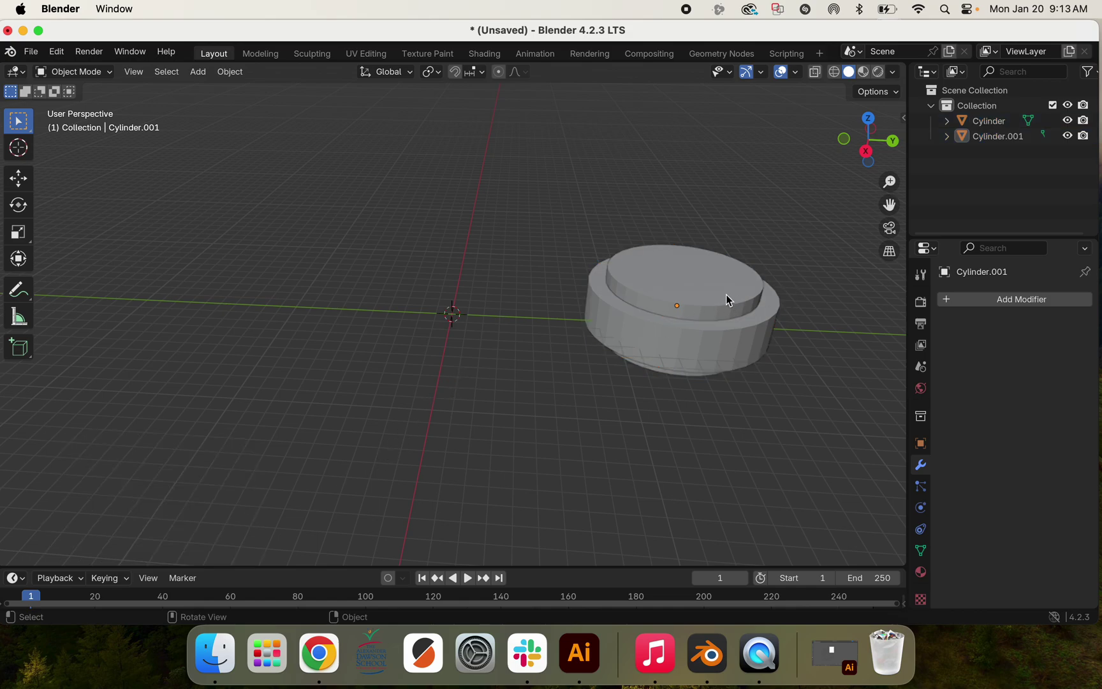
Apply a Boolean Difference modifier on Cylinder using Cylinder.001 as the cutter.
left_click(755, 338)
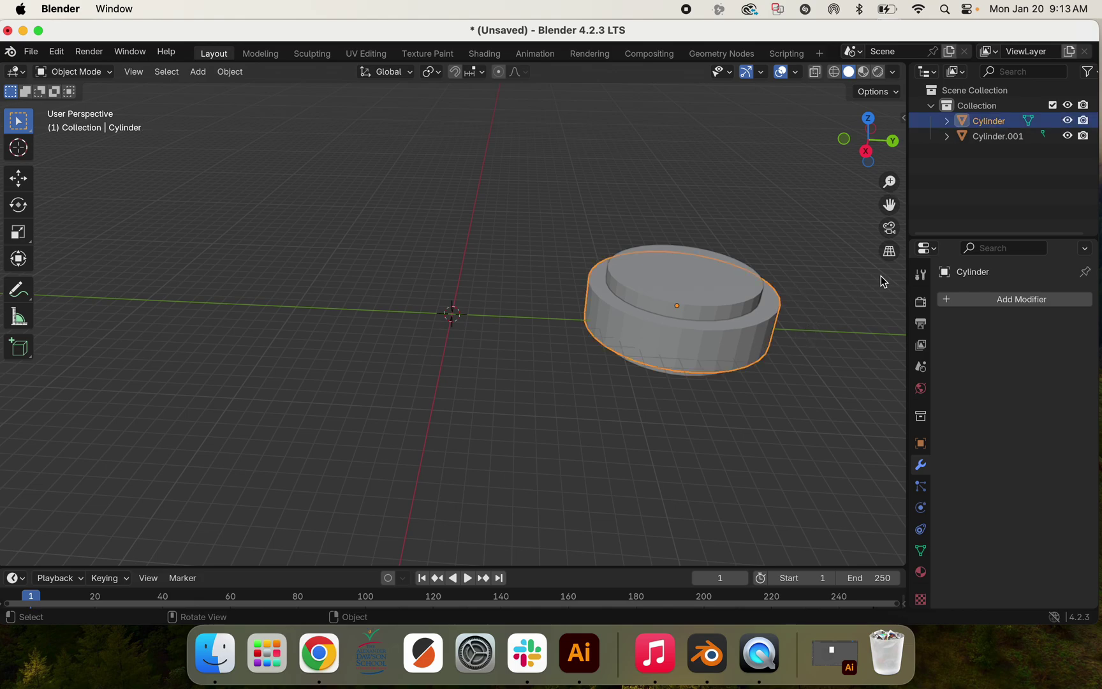
left_click(948, 301)
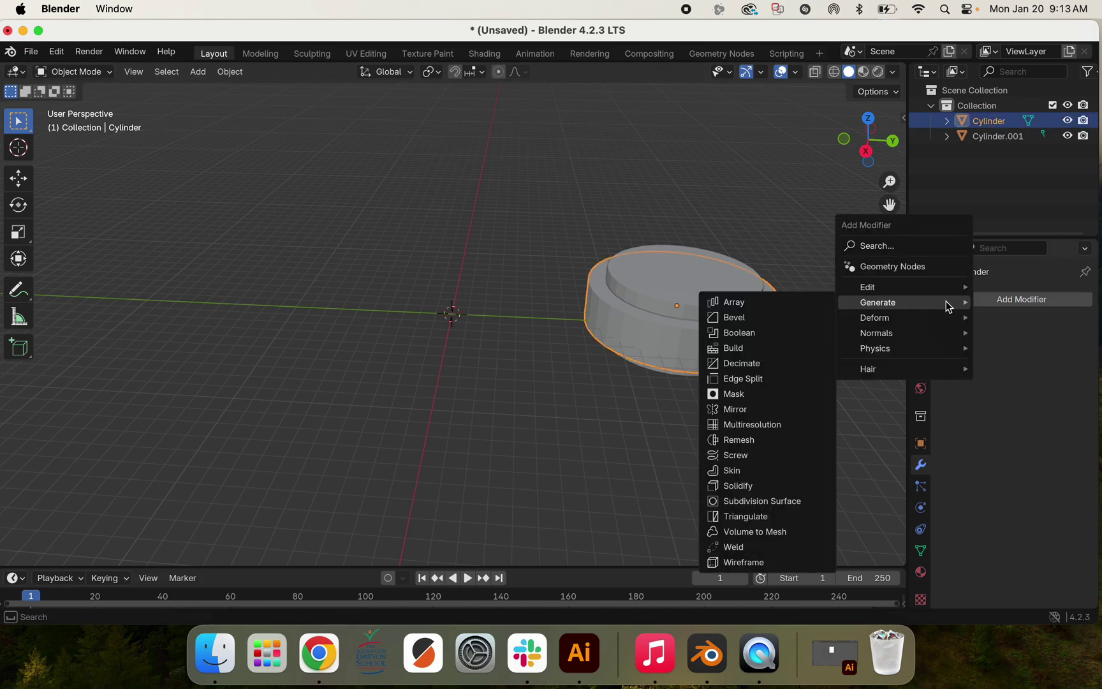
left_click(754, 333)
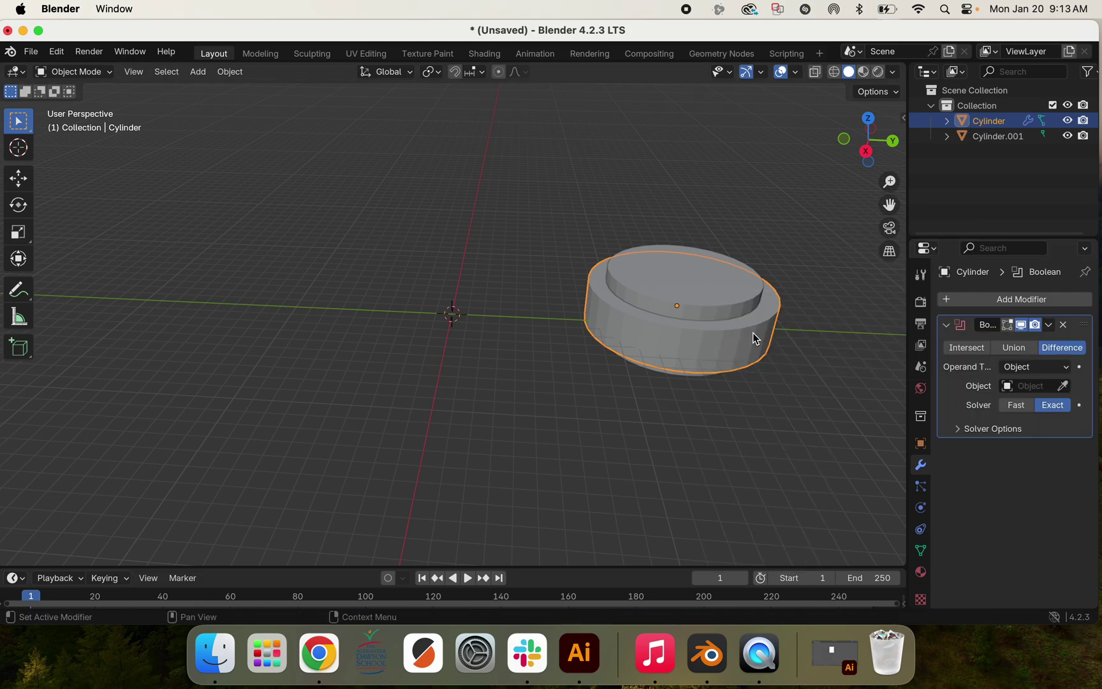
left_click(1062, 386)
left_click(733, 284)
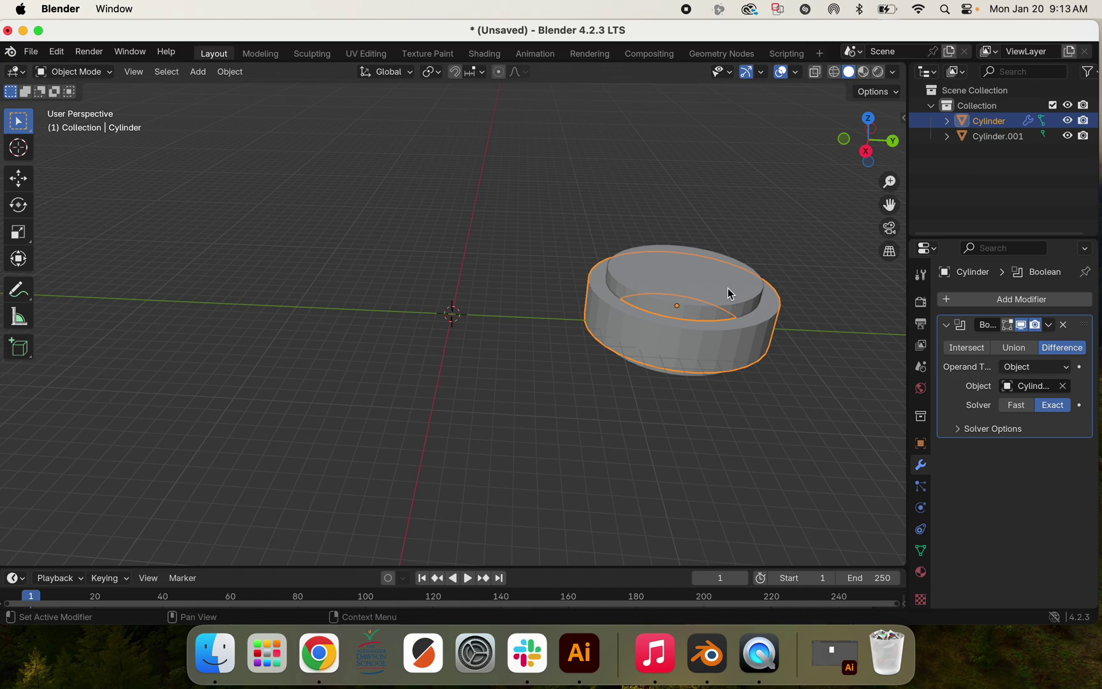
left_click(1048, 325)
left_click(1010, 342)
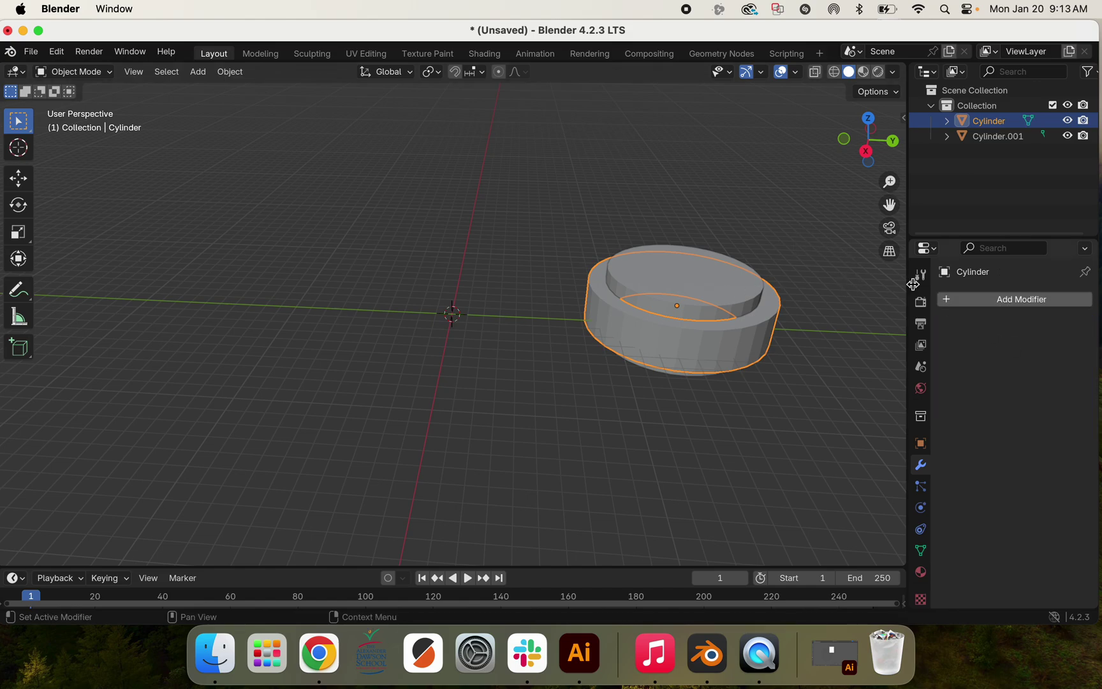
Delete the inner cutter cylinder Cylinder.001 and reselect the ring.
left_click(773, 244)
left_click(713, 302)
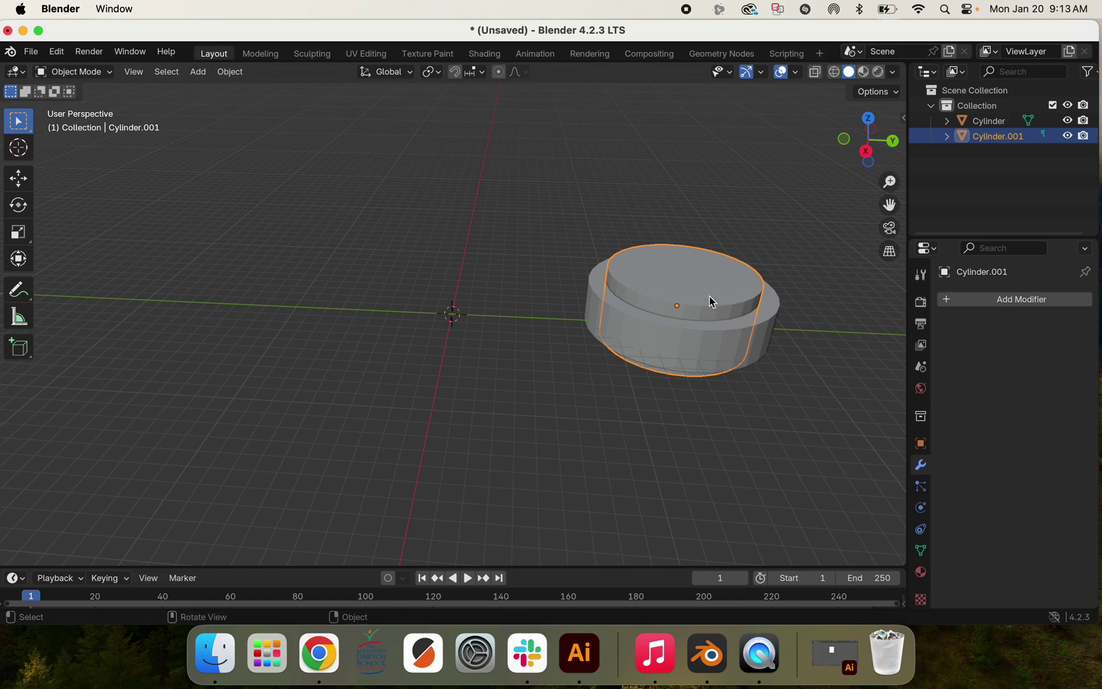
key("x")
left_click(712, 300)
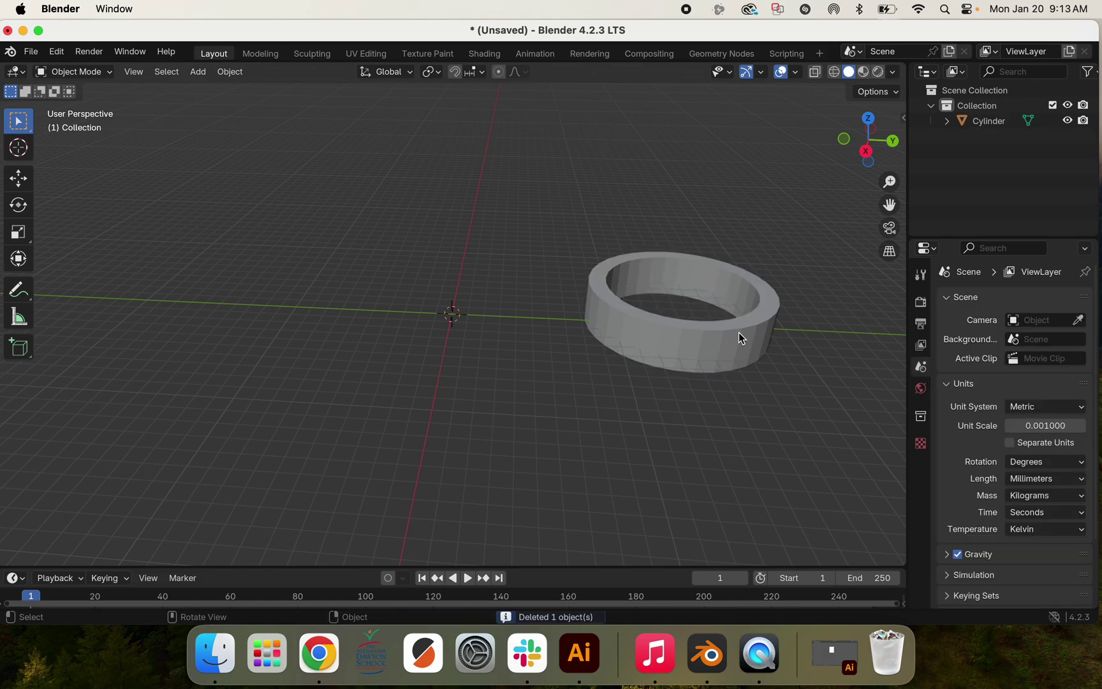
left_click(738, 352)
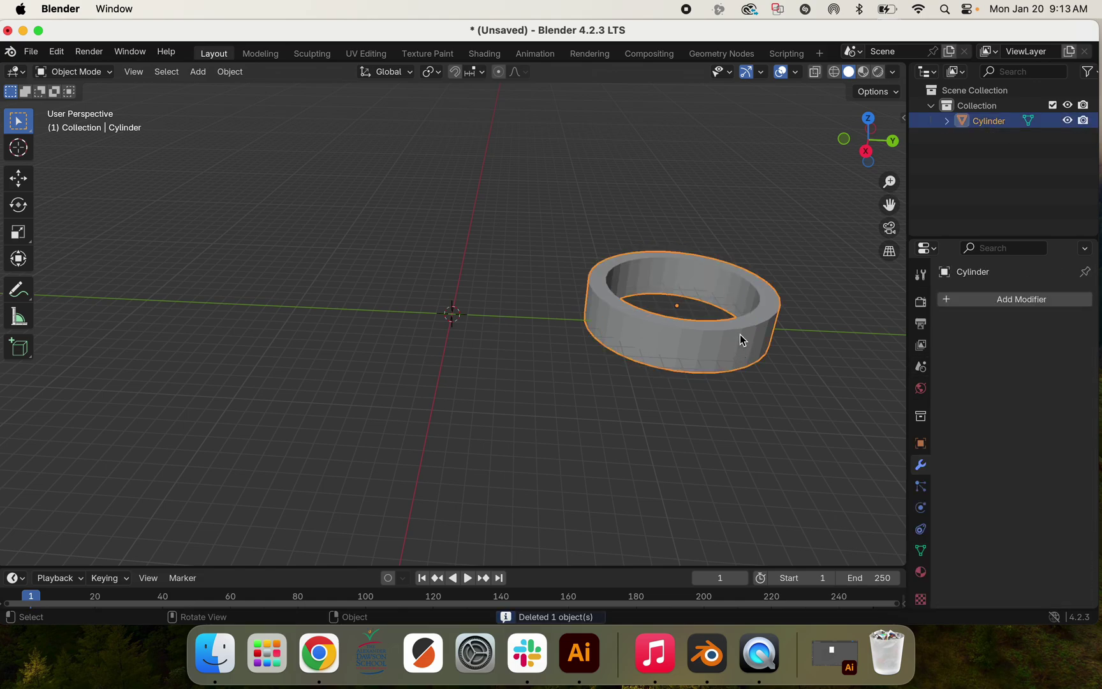
Put the ring in Edit Mode, try moving a vertex, then undo the move.
left_click(88, 71)
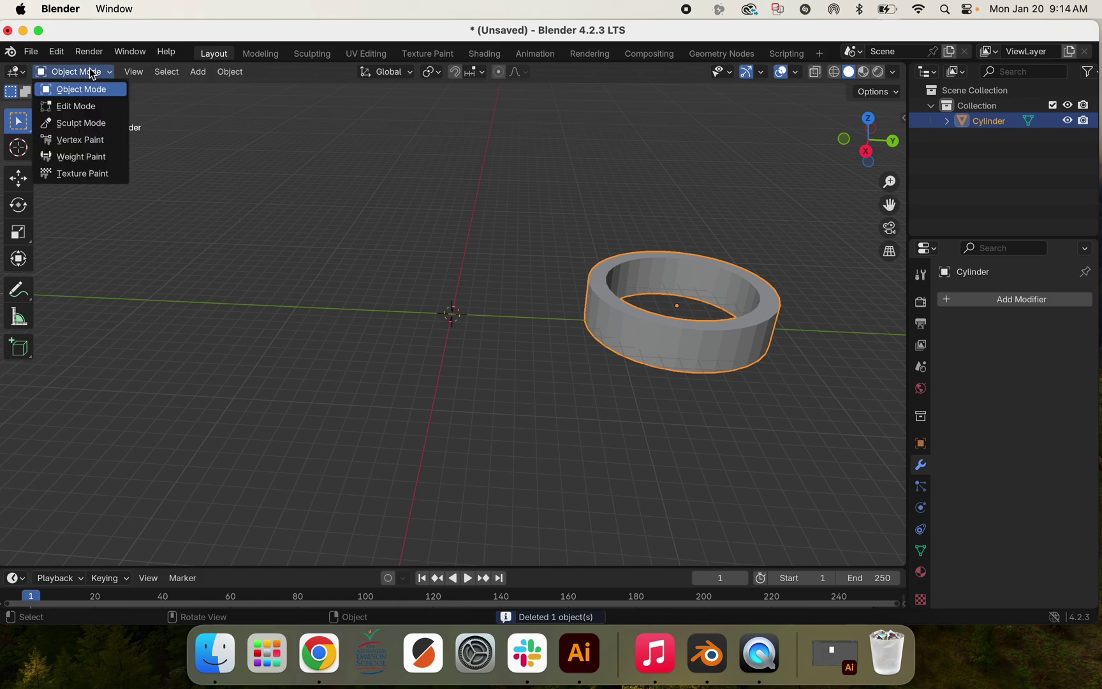
left_click(89, 106)
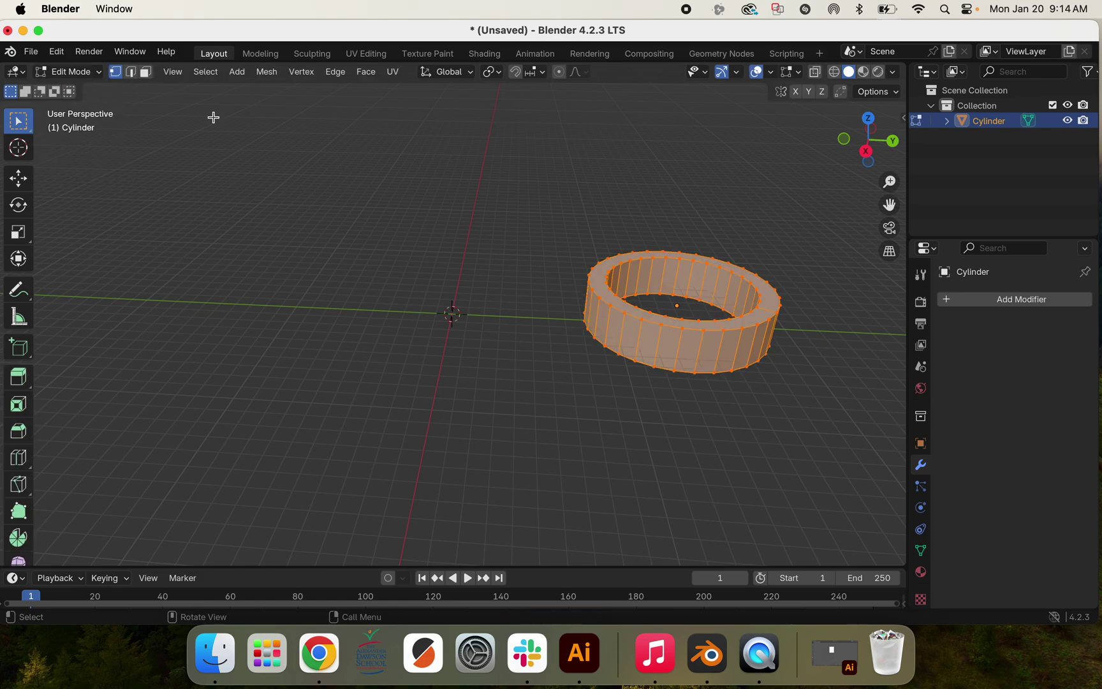
left_click(635, 185)
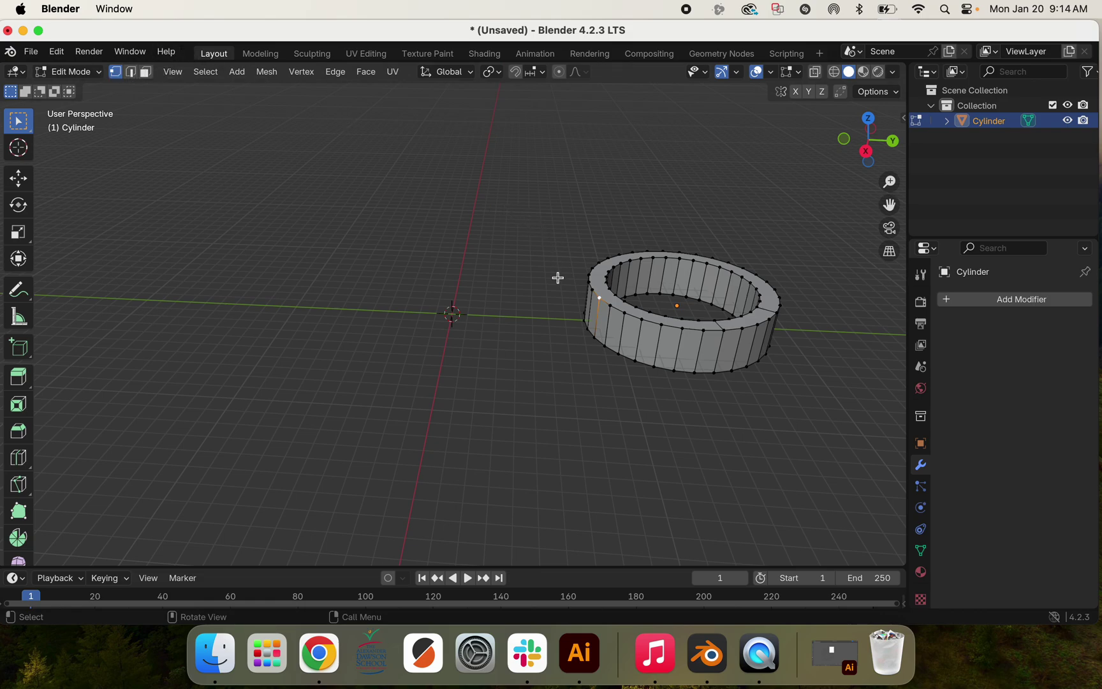
key("g")
left_click(529, 281)
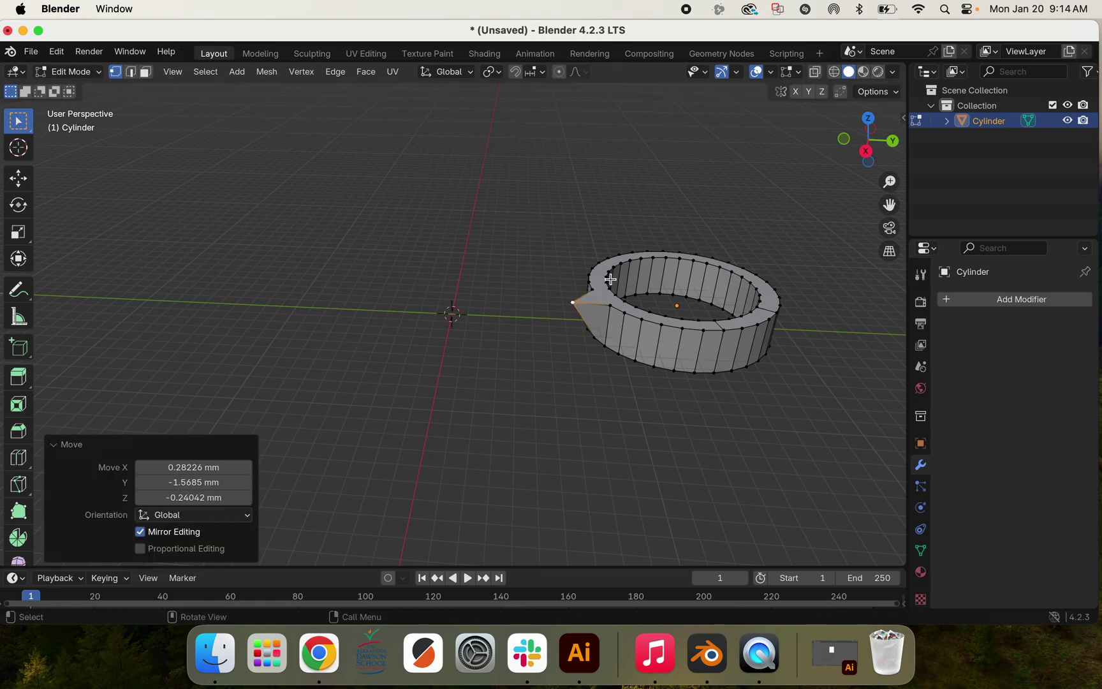
key("ctrl+z")
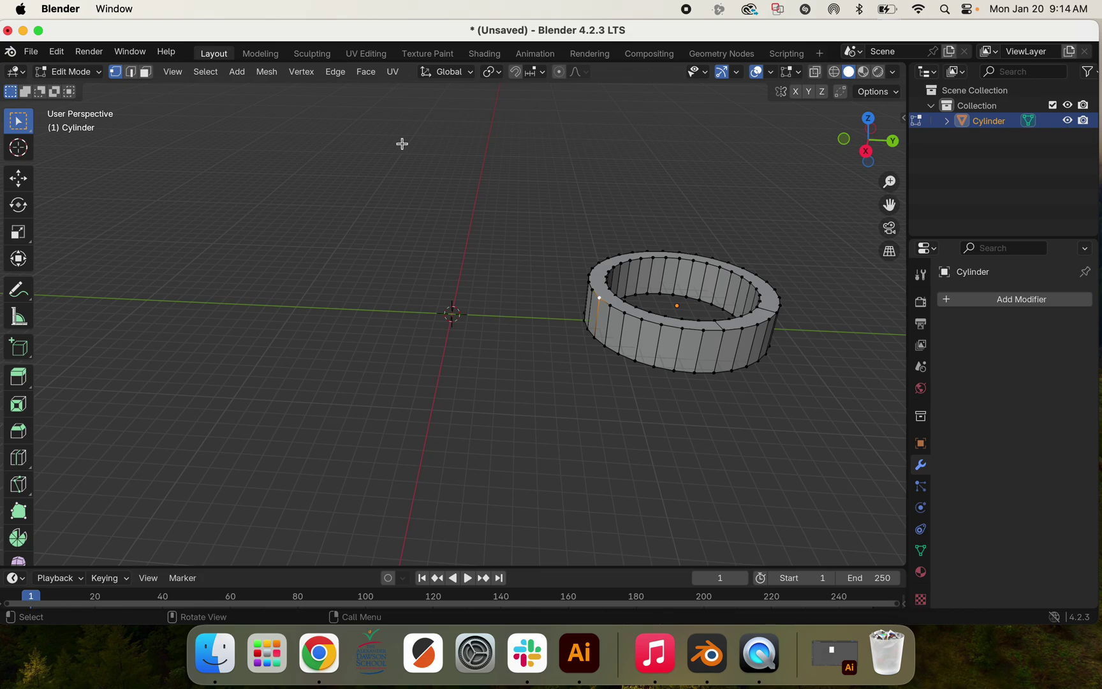
Back in Object Mode, give the ring a Catmull-Clark Subdivision Surface modifier.
left_click(90, 74)
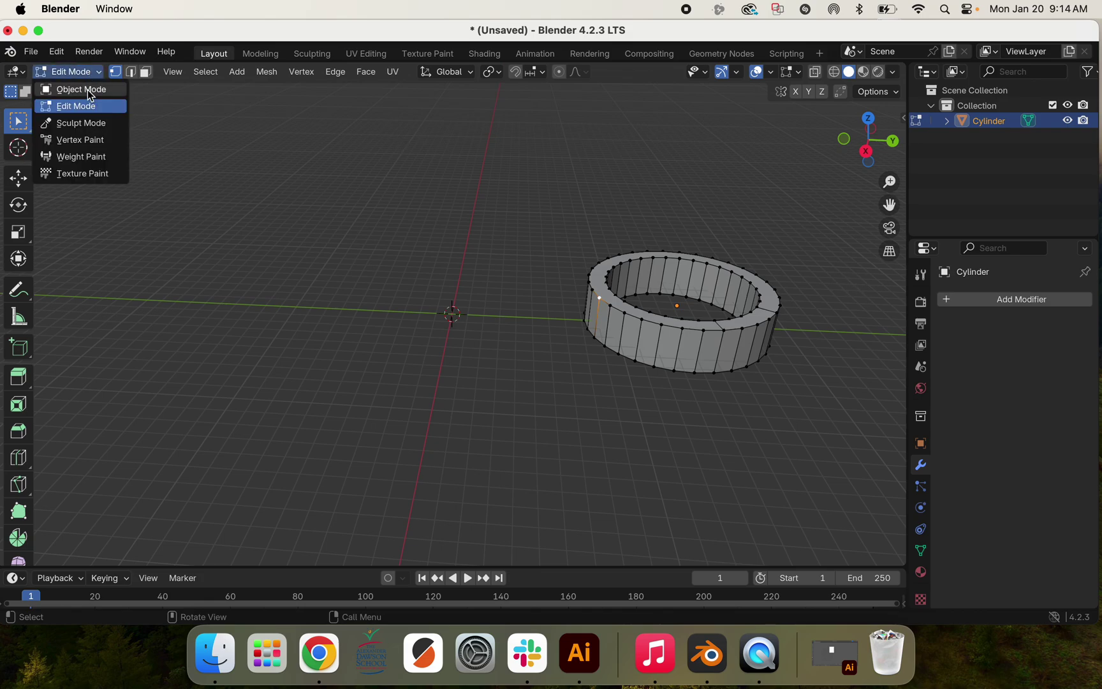
left_click(91, 89)
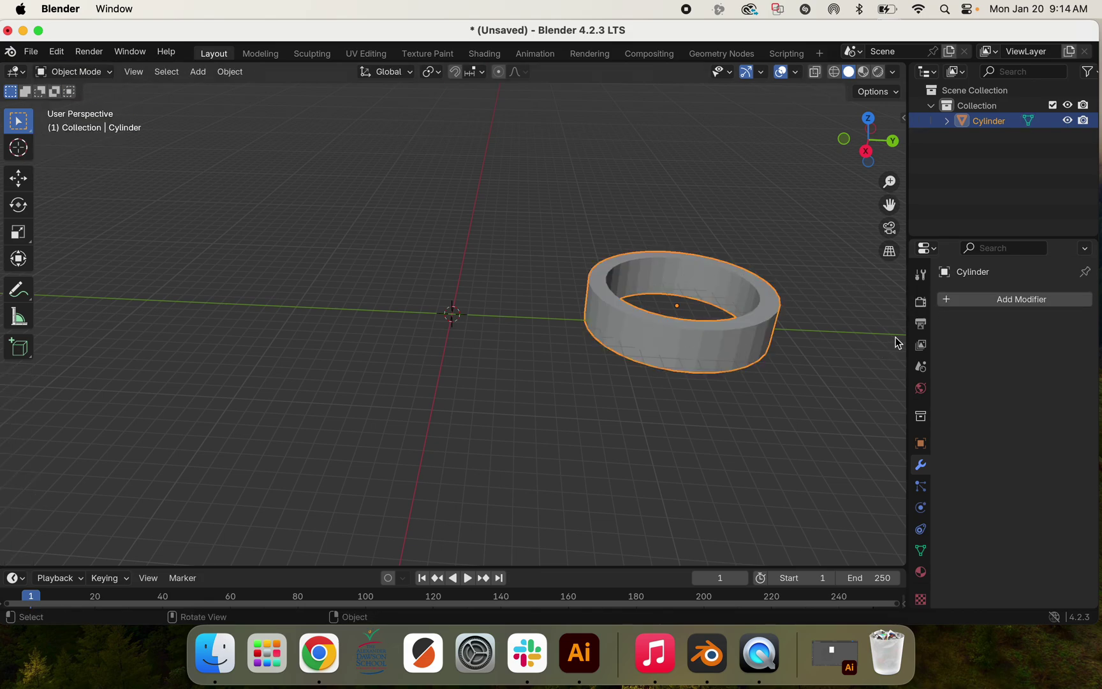
left_click(948, 305)
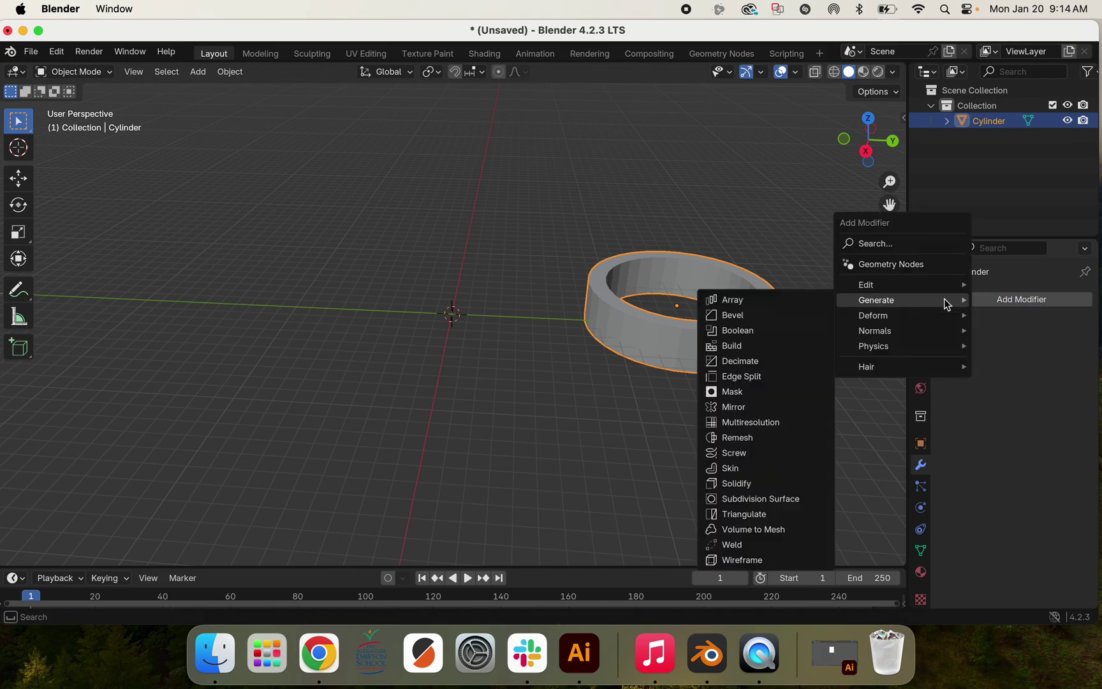
left_click(759, 499)
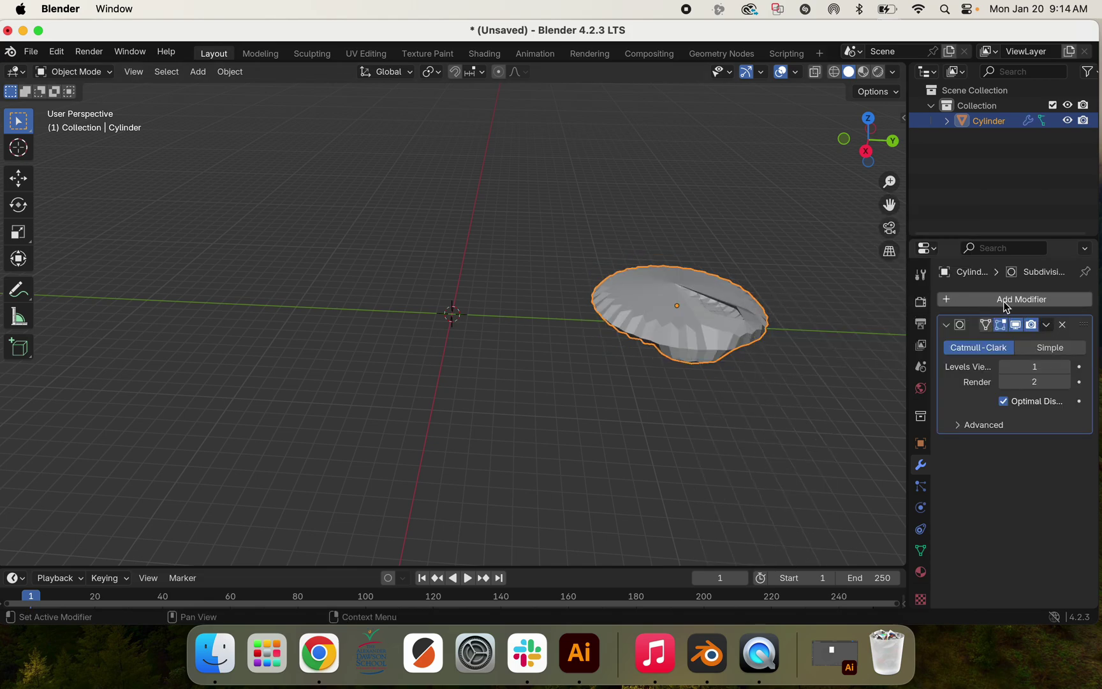
Remove the Subdivision Surface modifier and move the plain ring off to the right.
left_click(1063, 325)
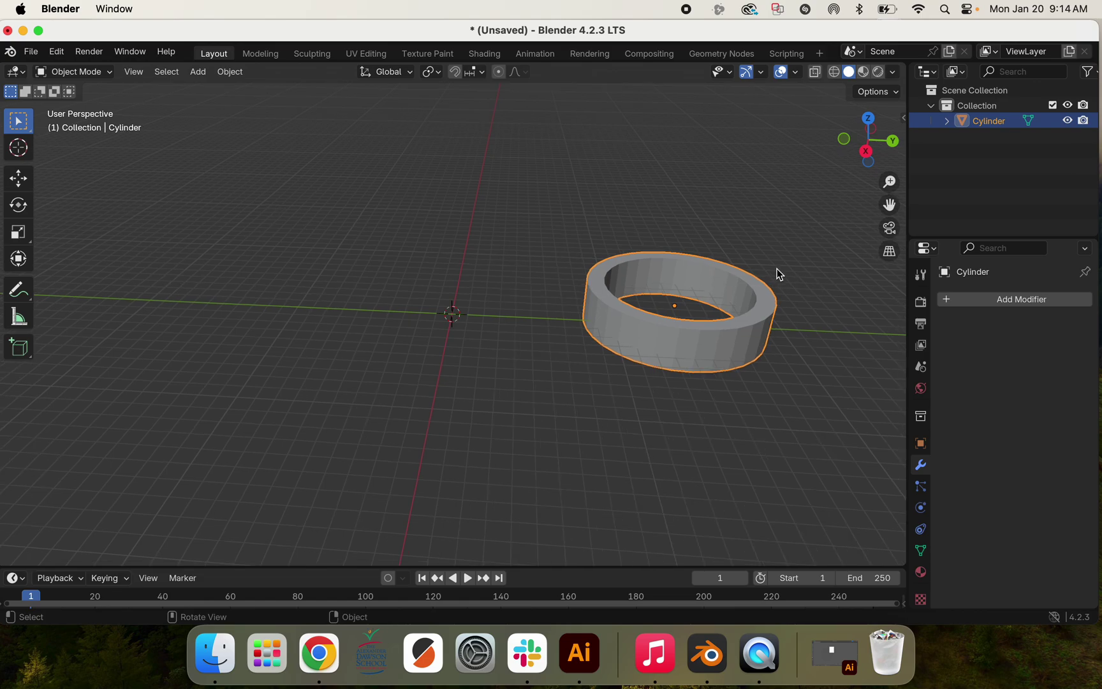
key("ctrl+z")
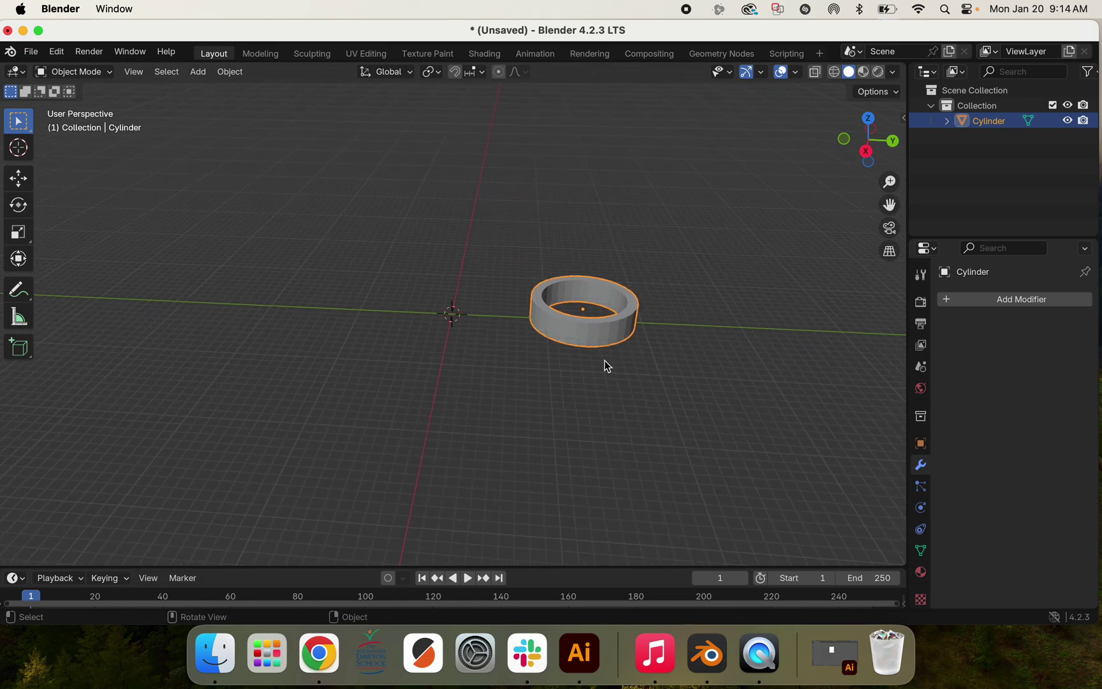
key("g")
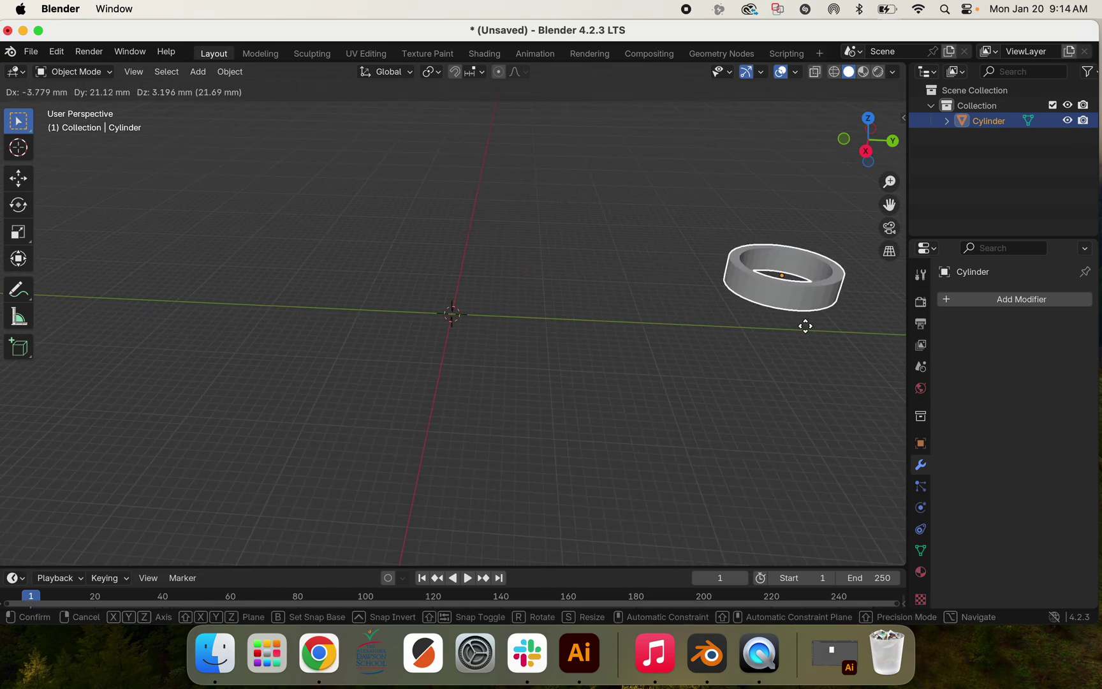
left_click(819, 352)
key("ctrl+z")
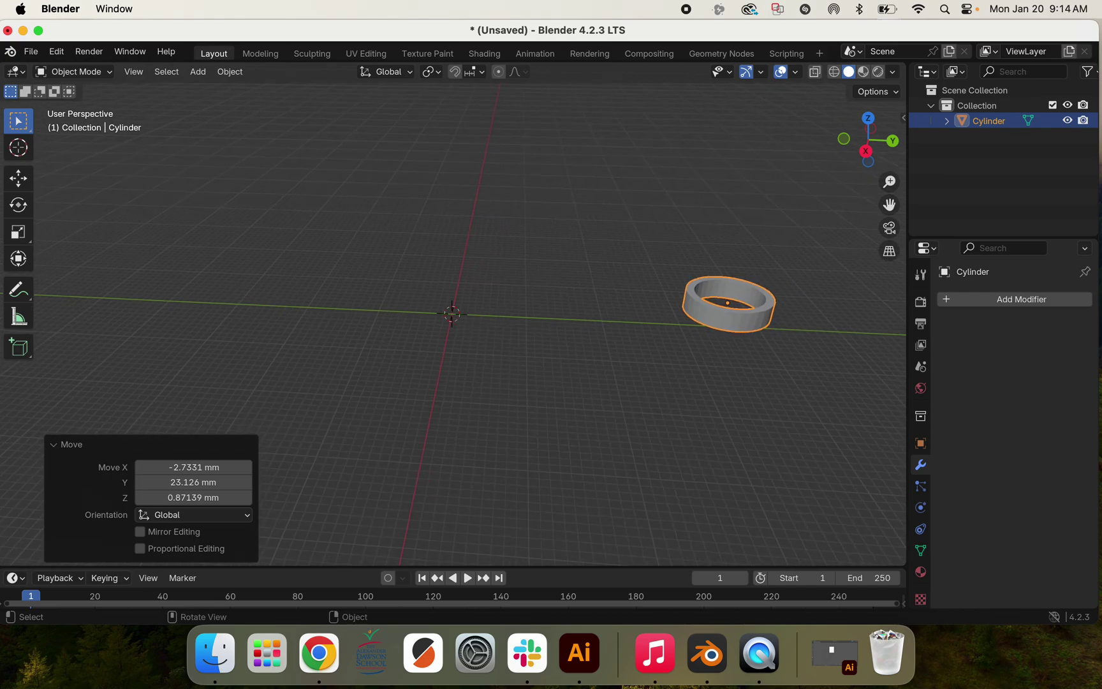
scroll(544, 310, "left", 3)
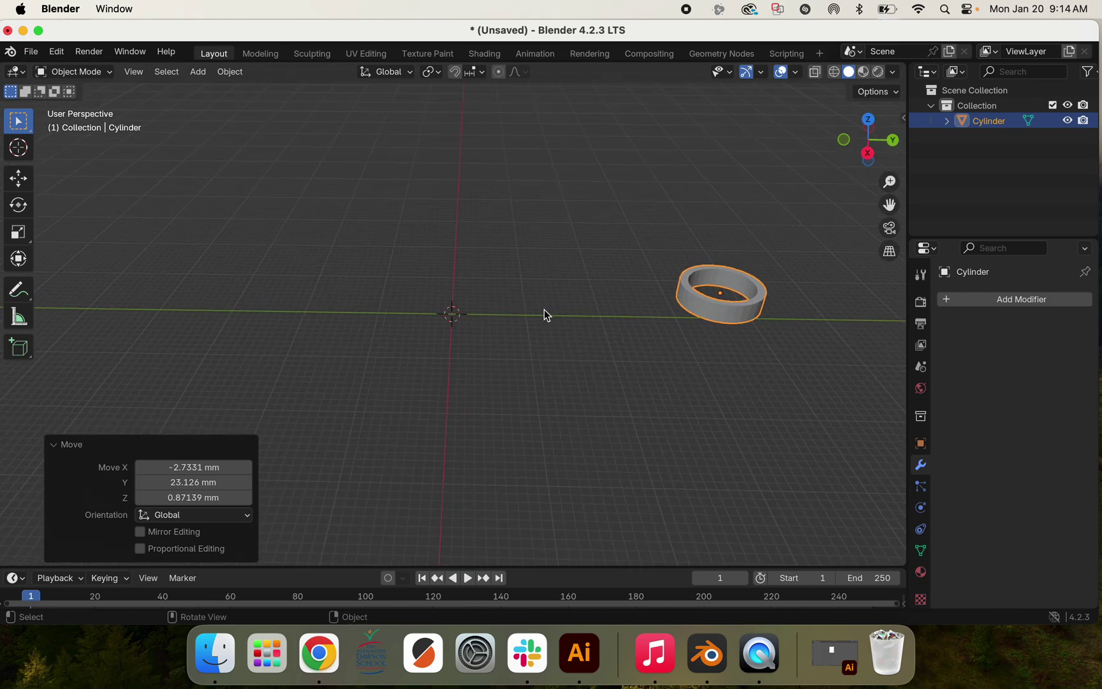
scroll(545, 313, "left", 5)
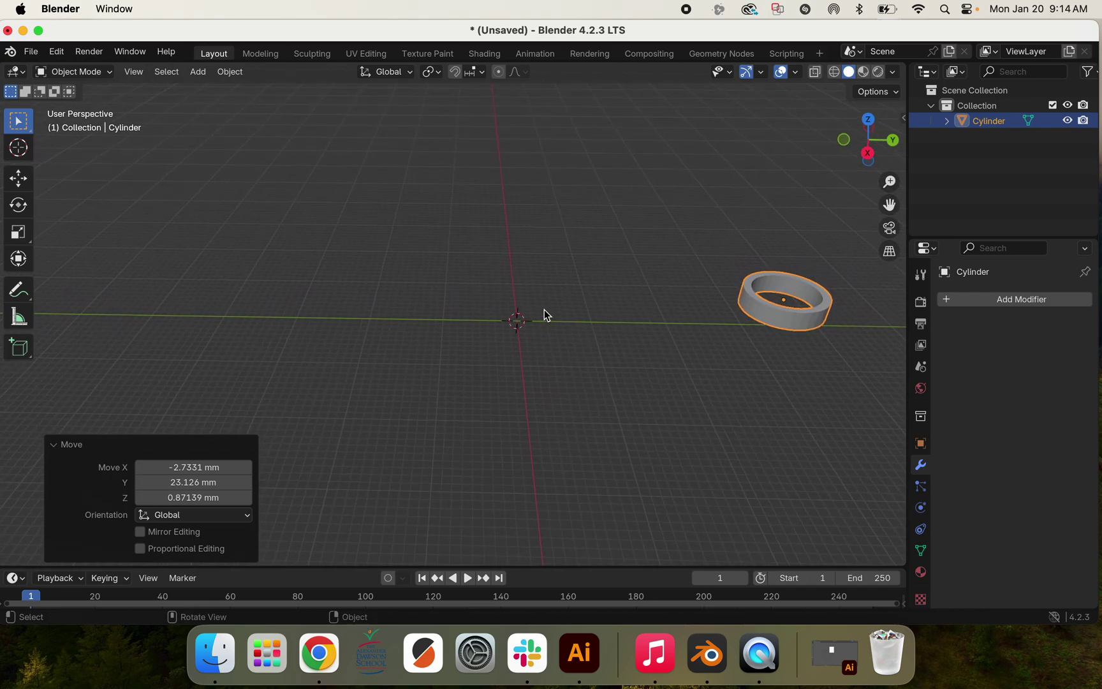
Add a 12-vertex, 11 mm radius unfilled Circle at the world origin and select it.
left_click(224, 300)
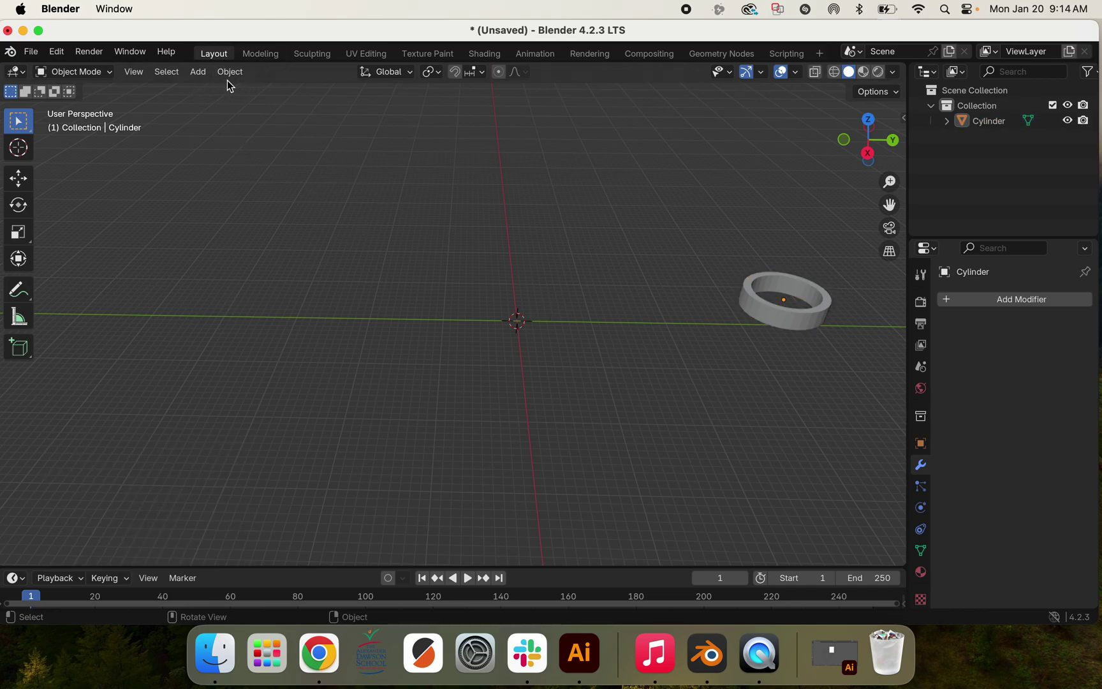
left_click(203, 76)
mouse_move(206, 83)
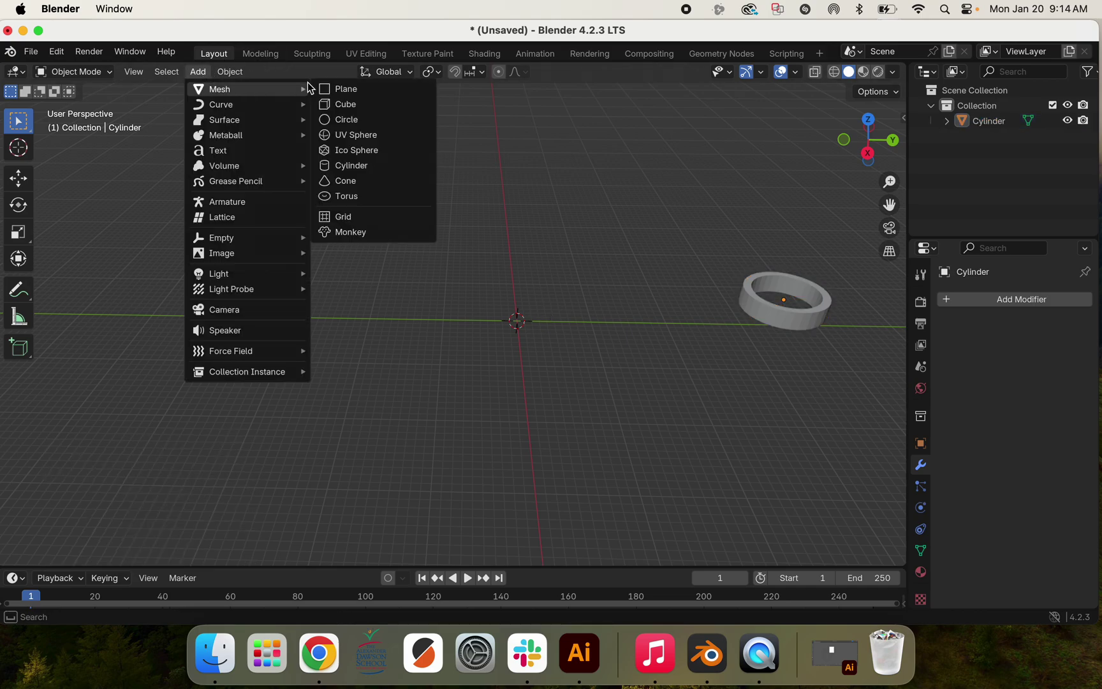
left_click(368, 120)
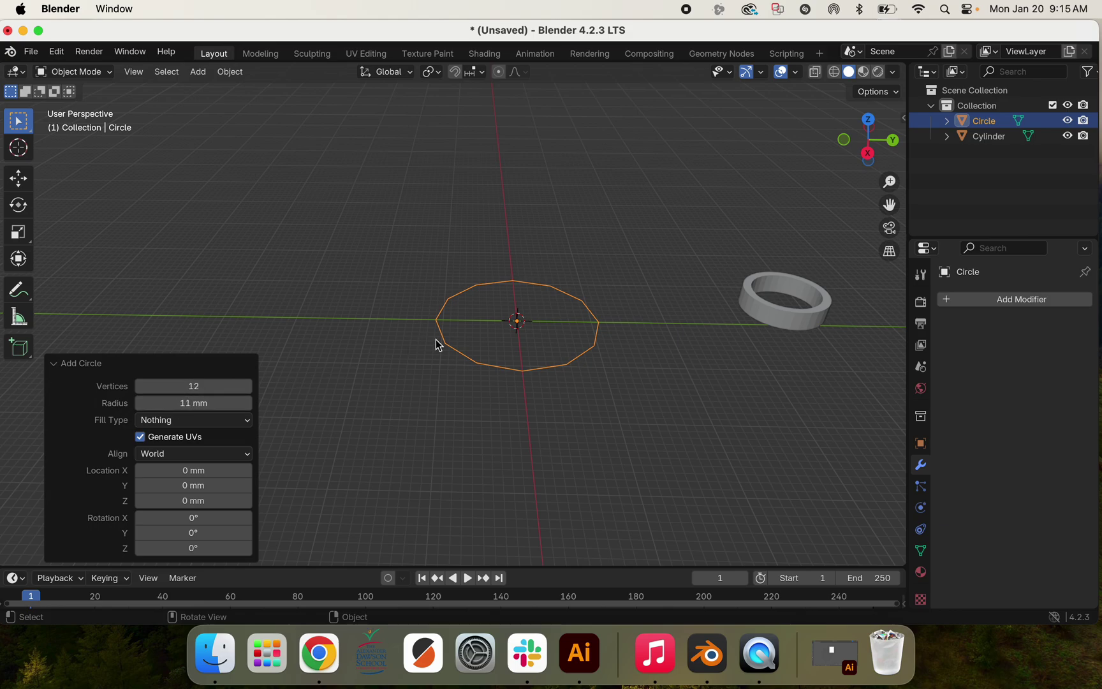
left_click(569, 258)
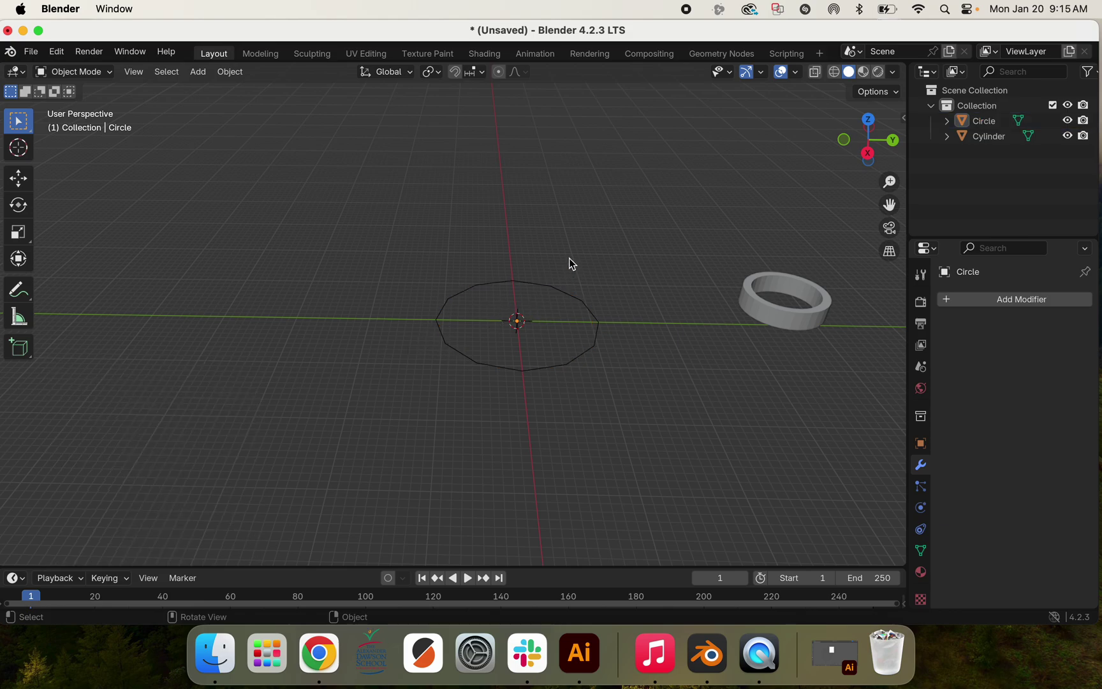
left_click(535, 285)
scroll(536, 286, "up", 3)
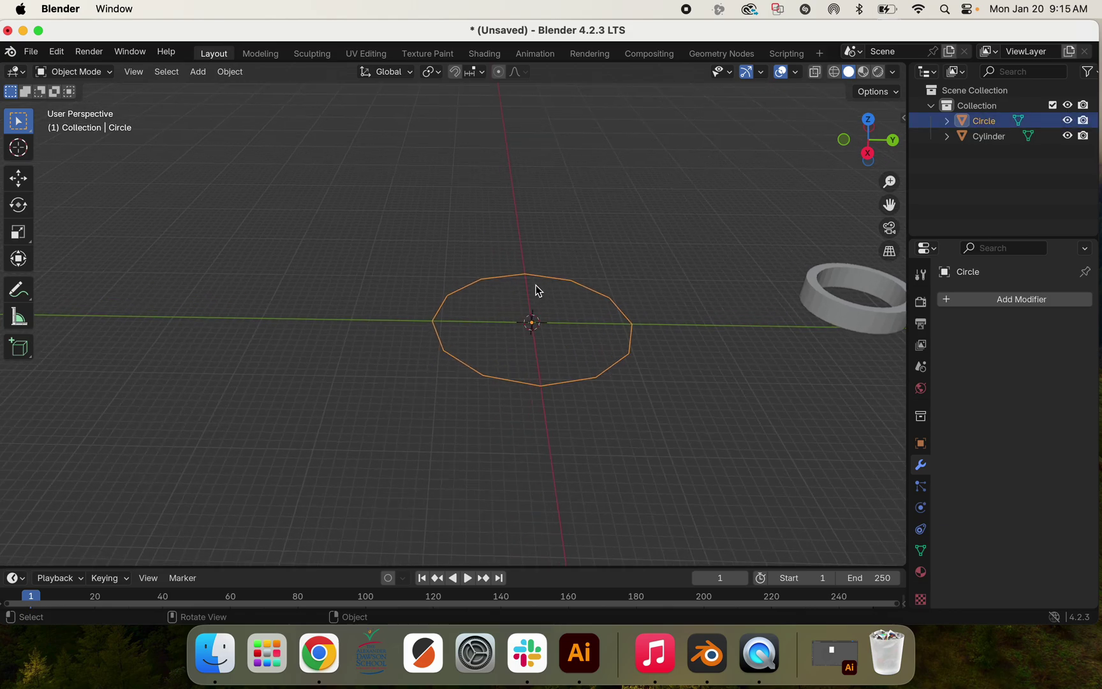
scroll(539, 290, "right", 5)
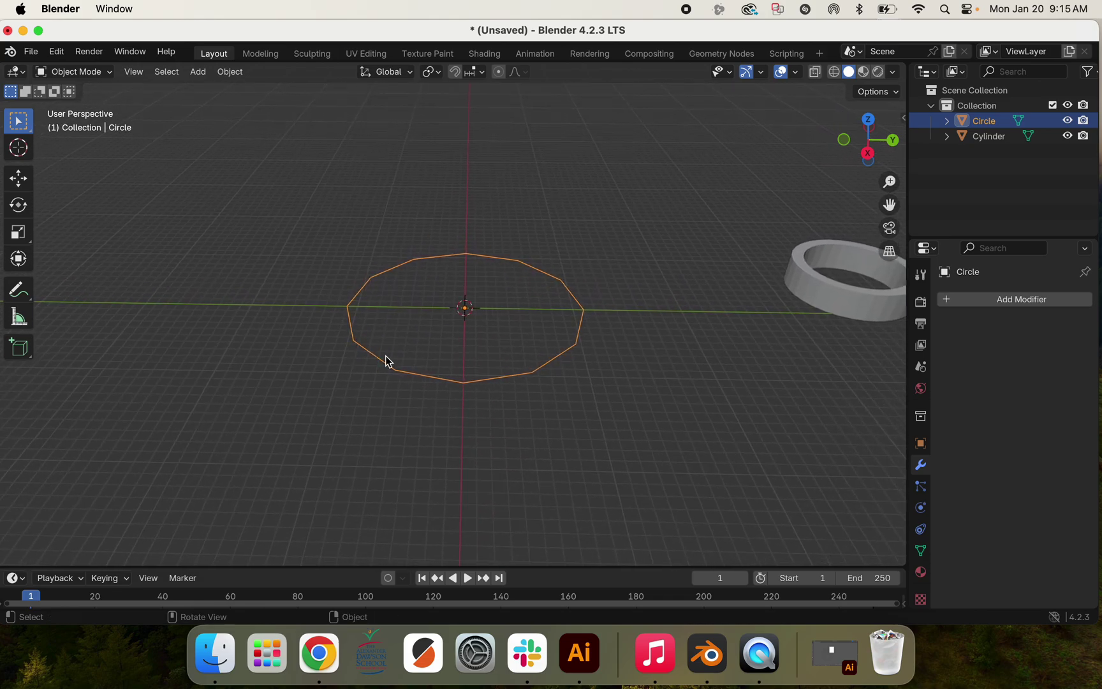
From Right view, in Edit Mode, extrude the circle 5.7654 mm up along Z.
key("KP_3")
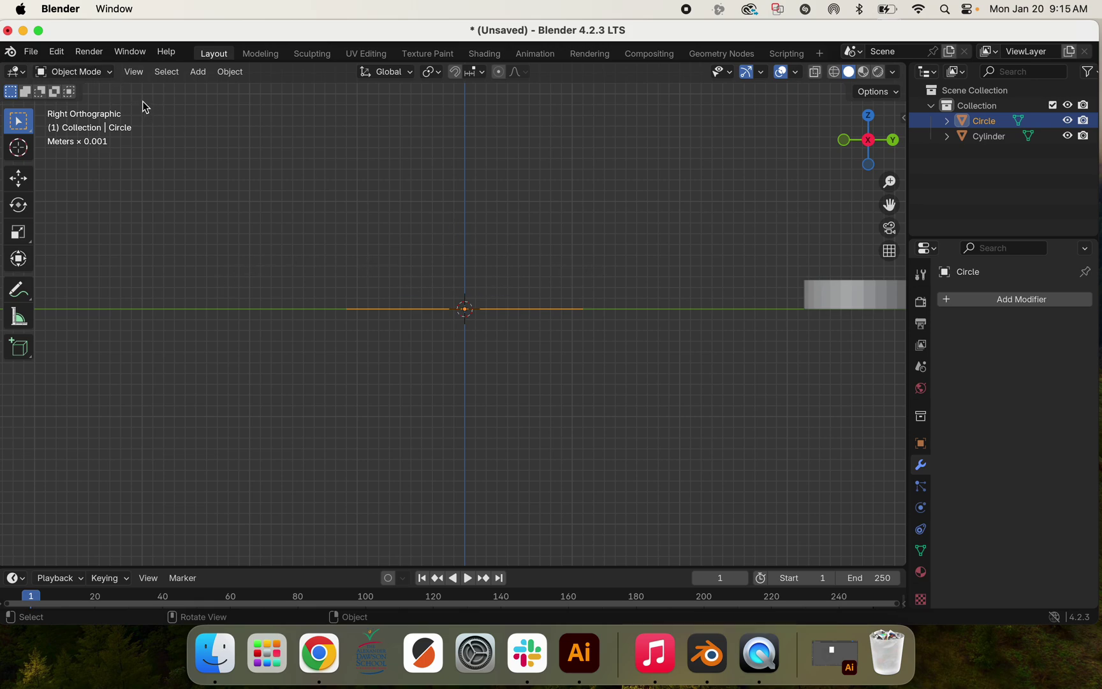
left_click(76, 73)
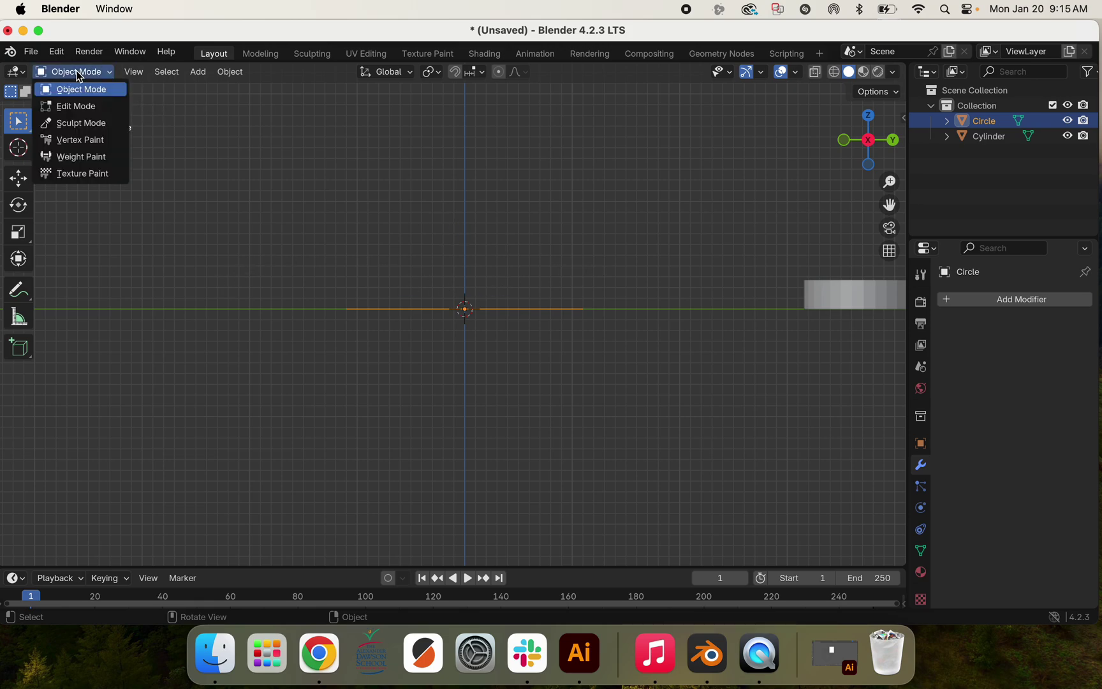
left_click(79, 104)
key("g")
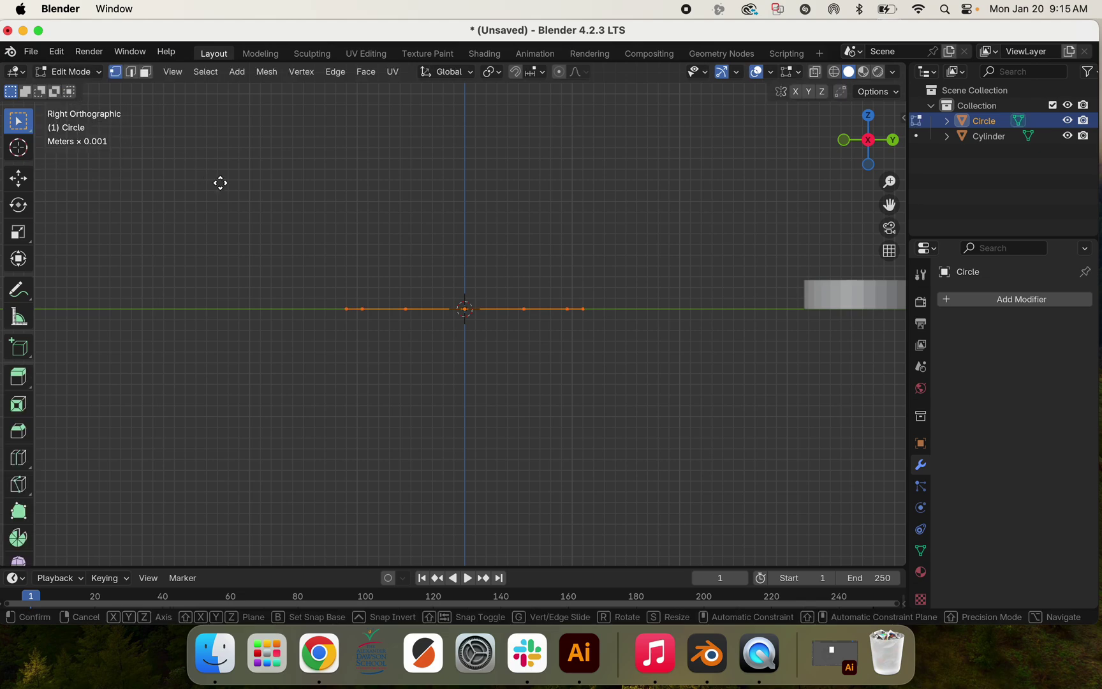
key("z")
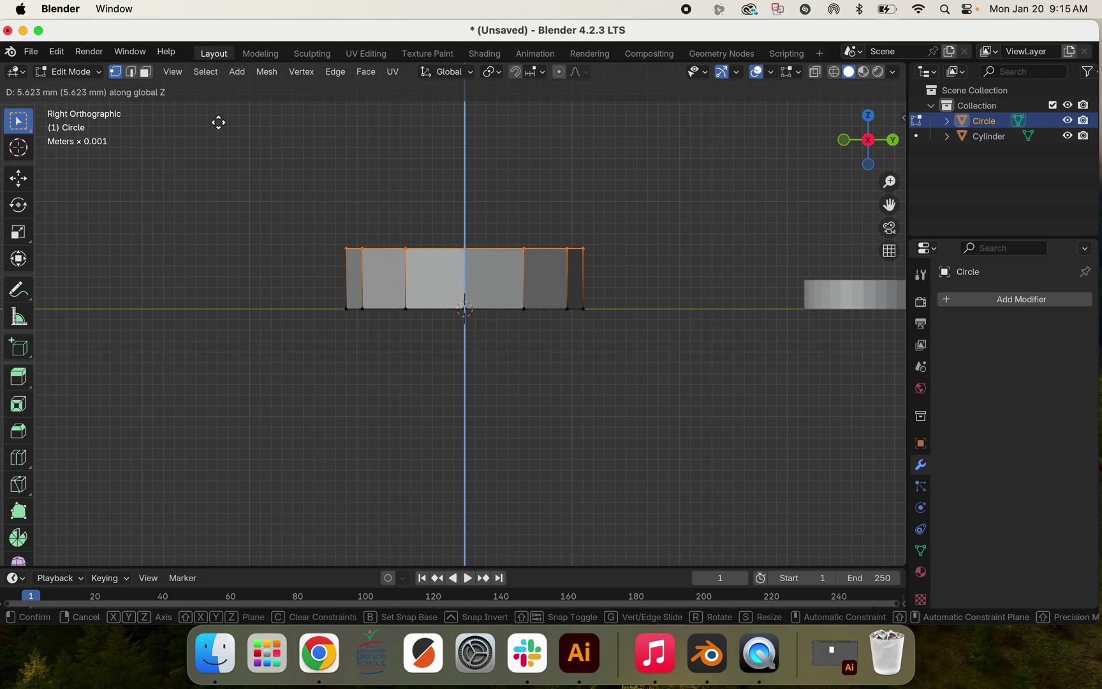
left_click(217, 119)
middle_click_drag(217, 119, 251, 185)
scroll(250, 185, "up", 10)
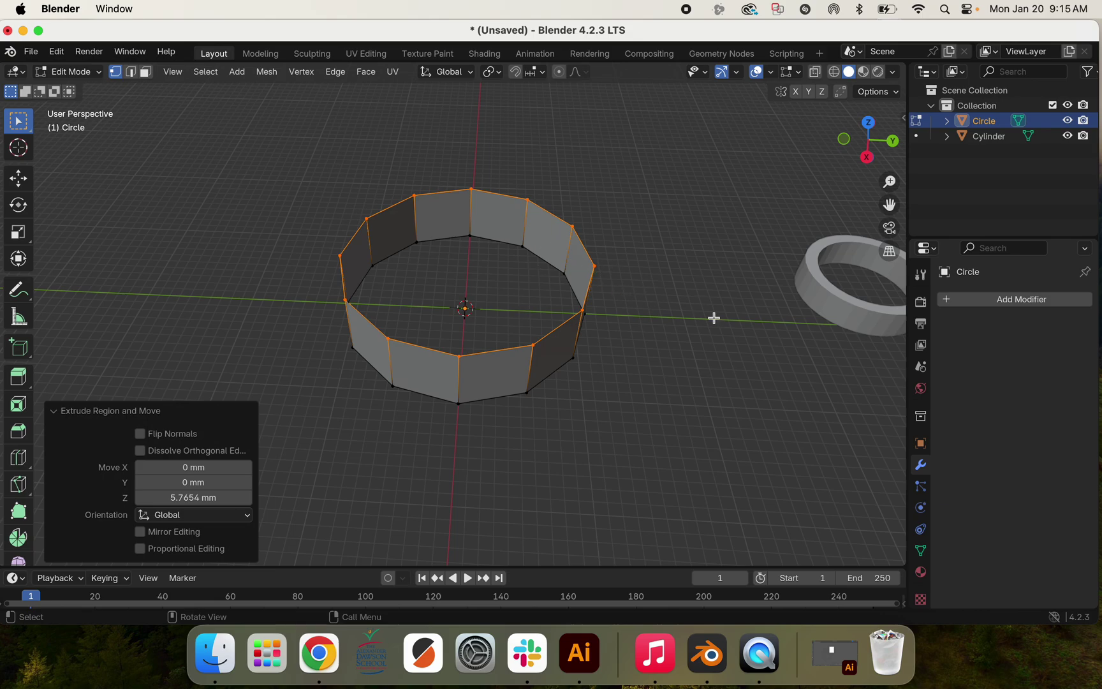
scroll(714, 317, "left", 5)
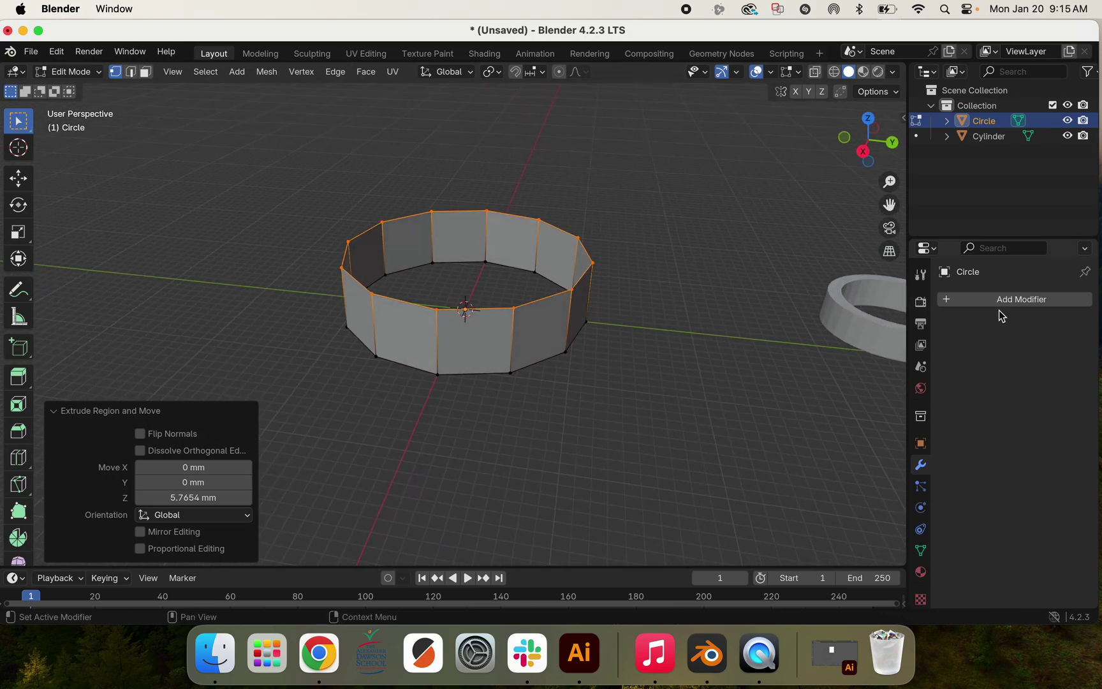
Add a Solidify modifier with 1.5 mm wall thickness to the circle band.
left_click(947, 301)
mouse_move(950, 306)
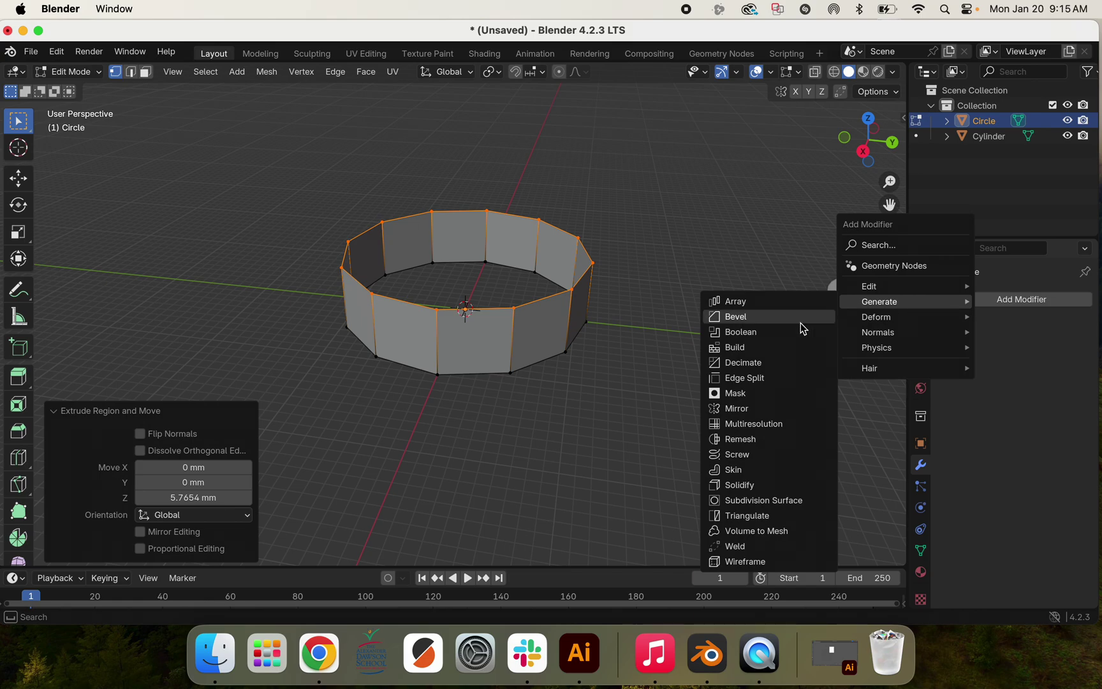
left_click(743, 484)
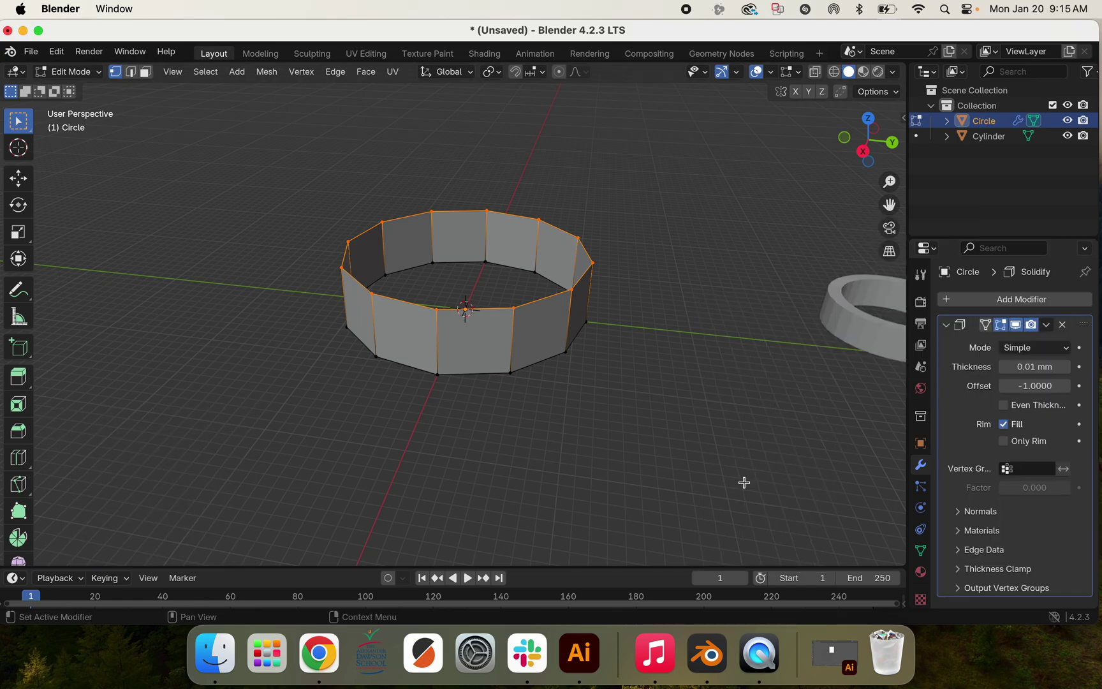
left_click(1020, 367)
type("1.5")
key("Return")
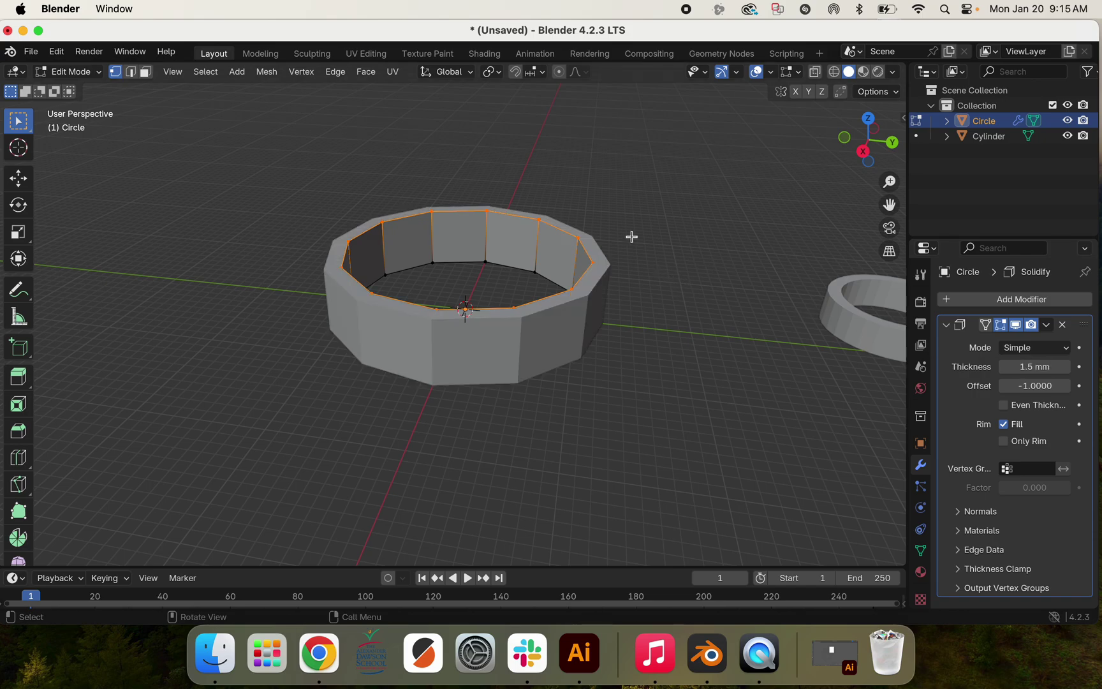
Switch the band from Edit Mode back to Object Mode.
left_click(67, 72)
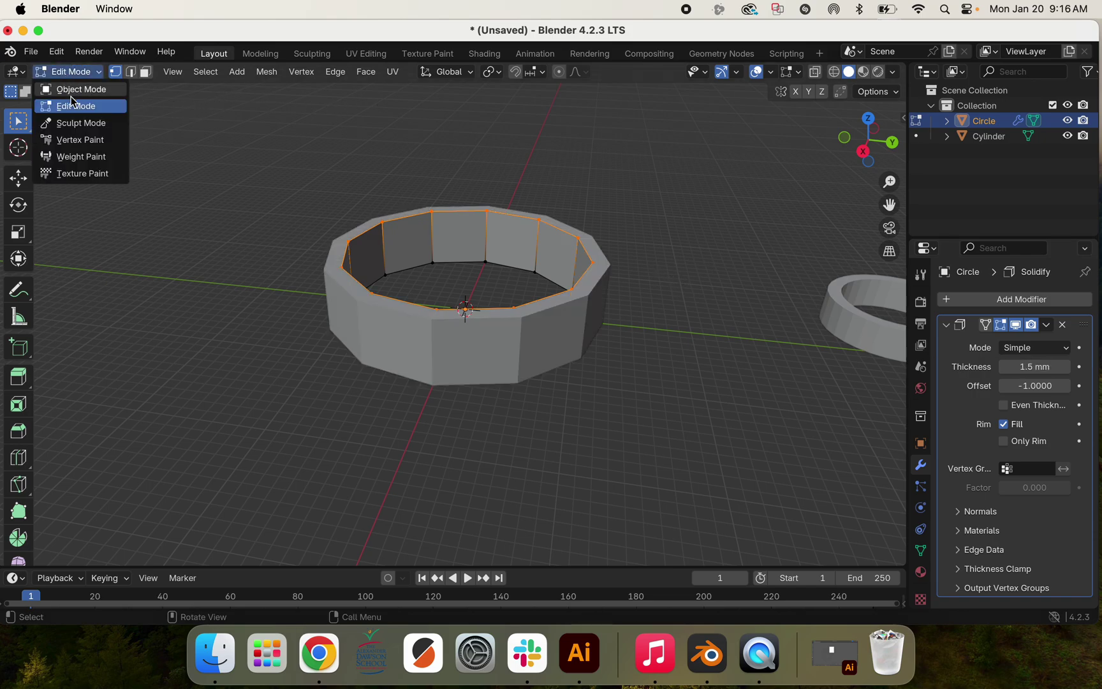
left_click(79, 90)
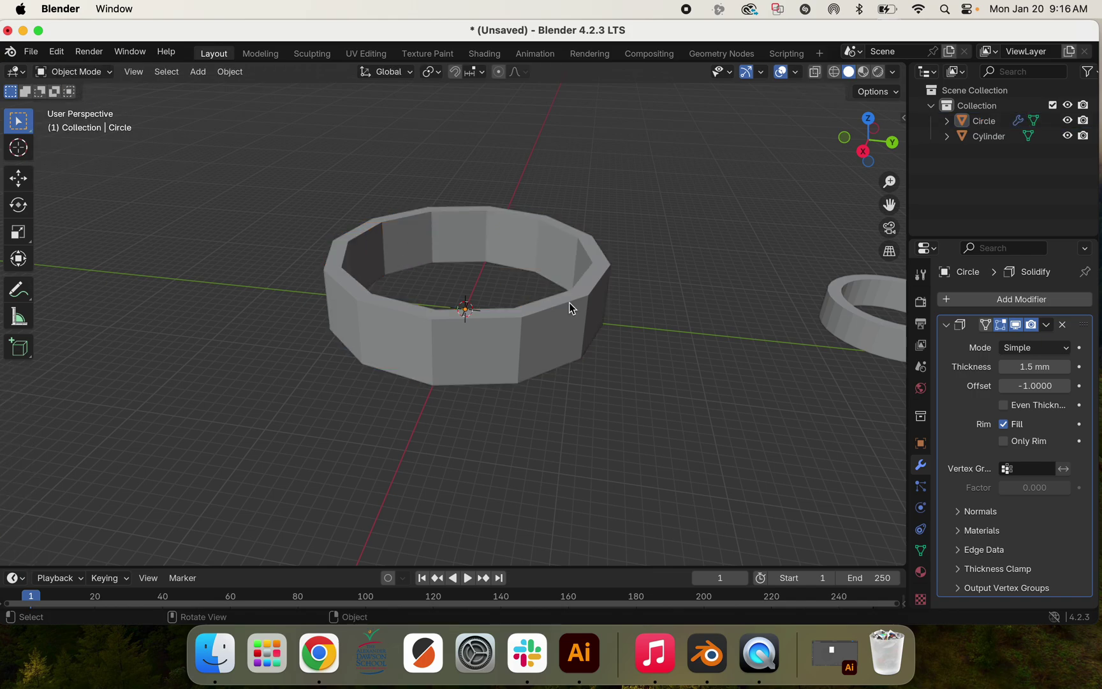
scroll(569, 302, "down", 5)
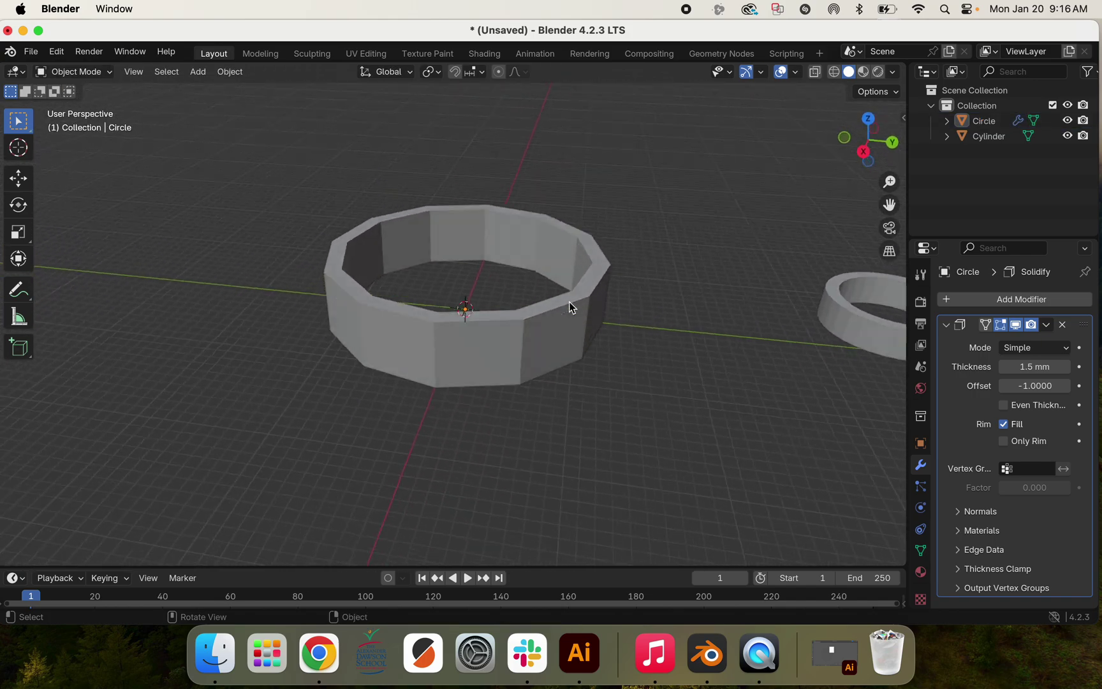
scroll(569, 302, "right", 3)
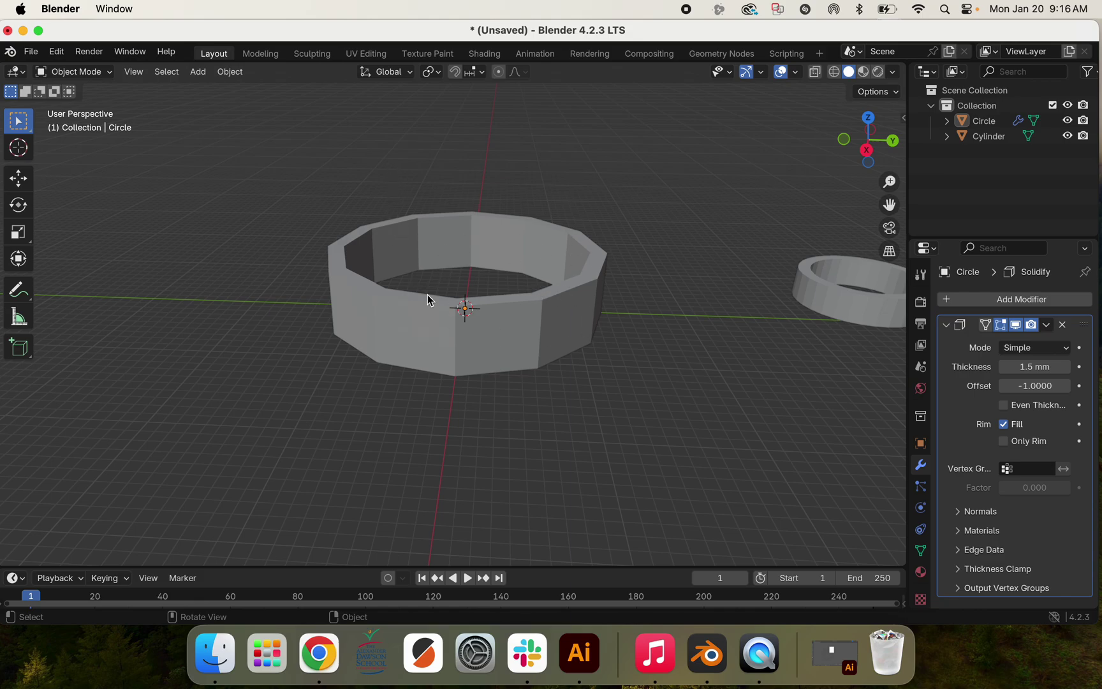
Apply the Solidify modifier permanently to the Circle band.
left_click(429, 320)
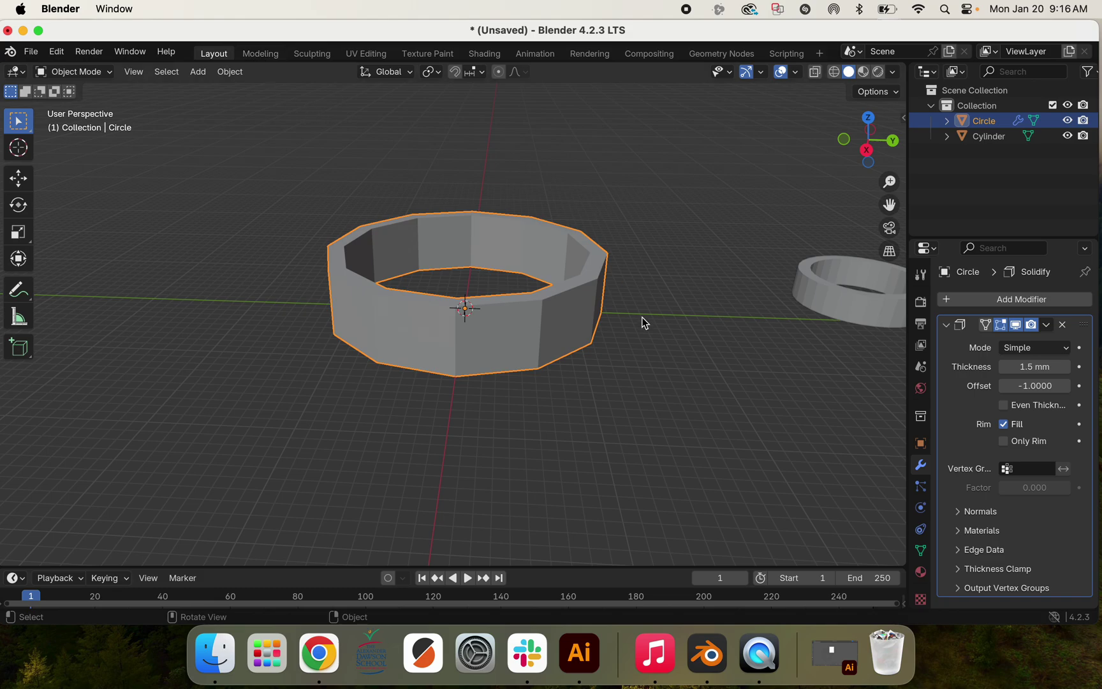
left_click(1046, 324)
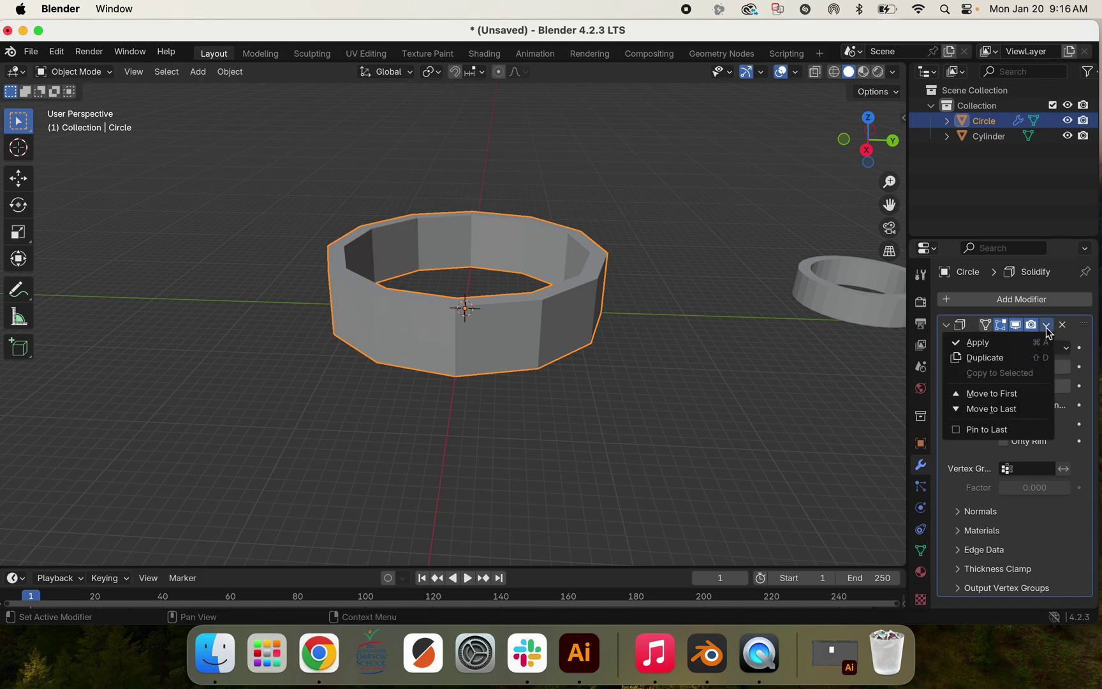
left_click(1008, 348)
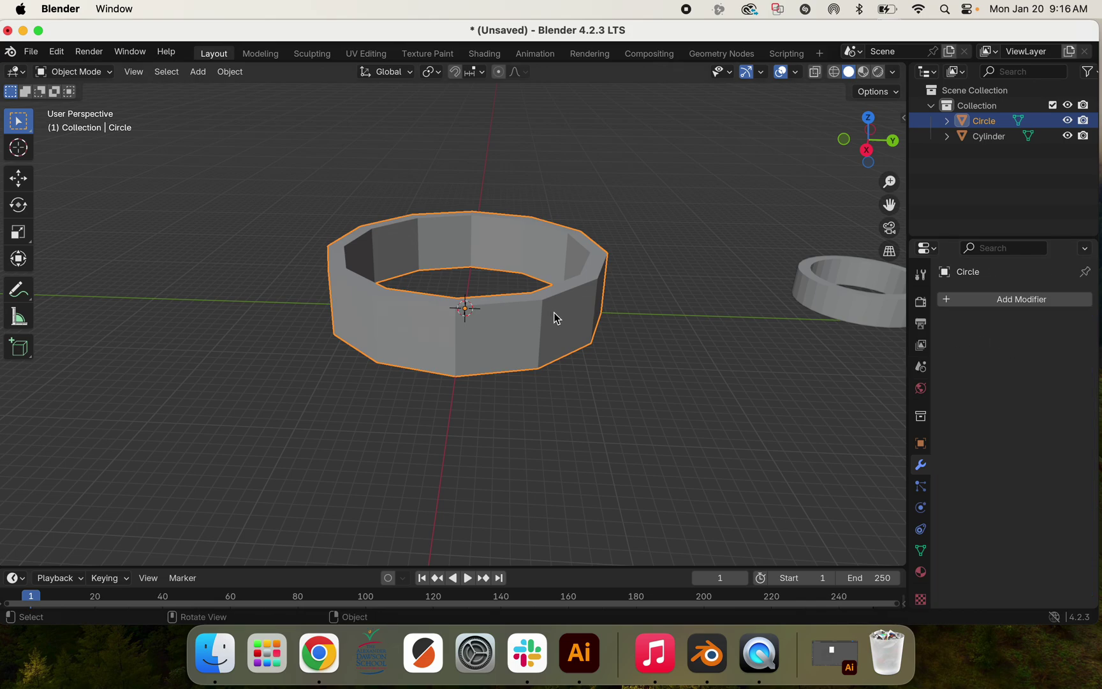
Add a Subdivision Surface modifier with viewport level raised to 4.
left_click(948, 300)
mouse_move(950, 304)
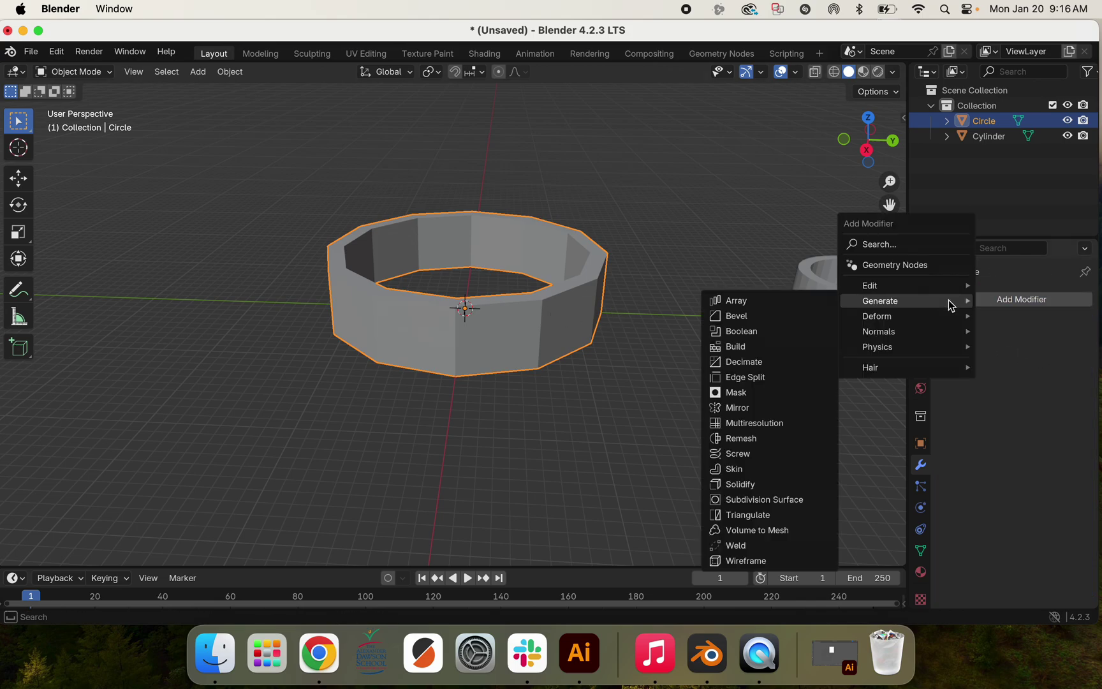
left_click(744, 501)
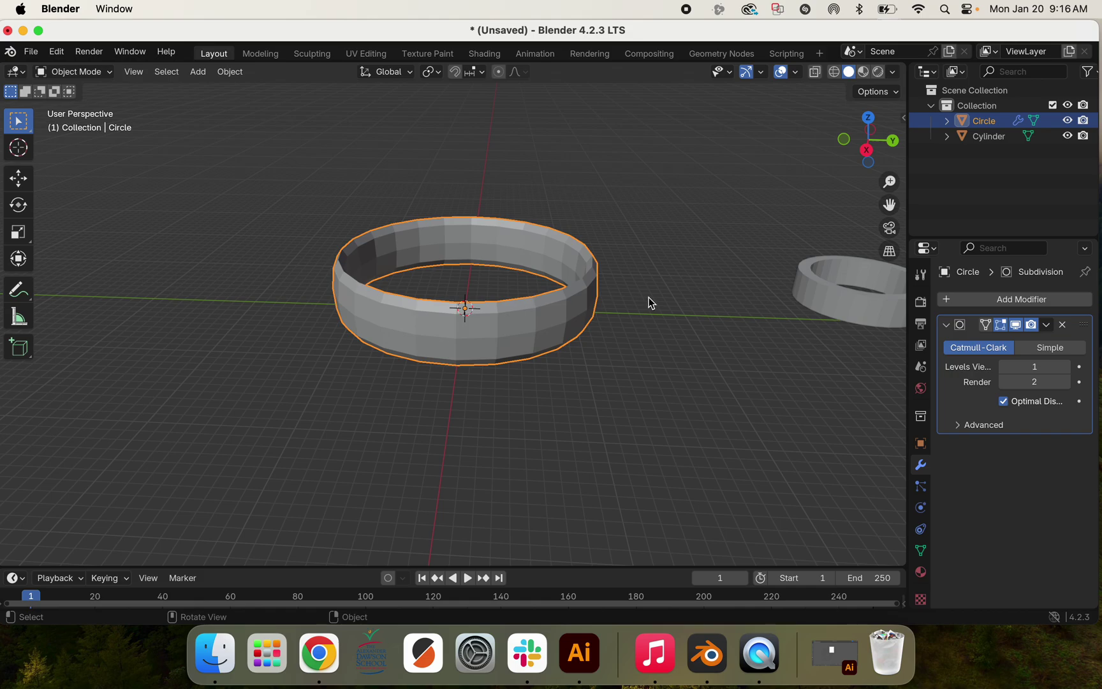
left_click(1067, 368)
left_click(1067, 368)
left_click(1067, 368)
Inspect the smoothed ring from around the view and reselect the Circle ring.
scroll(552, 317, "up", 5)
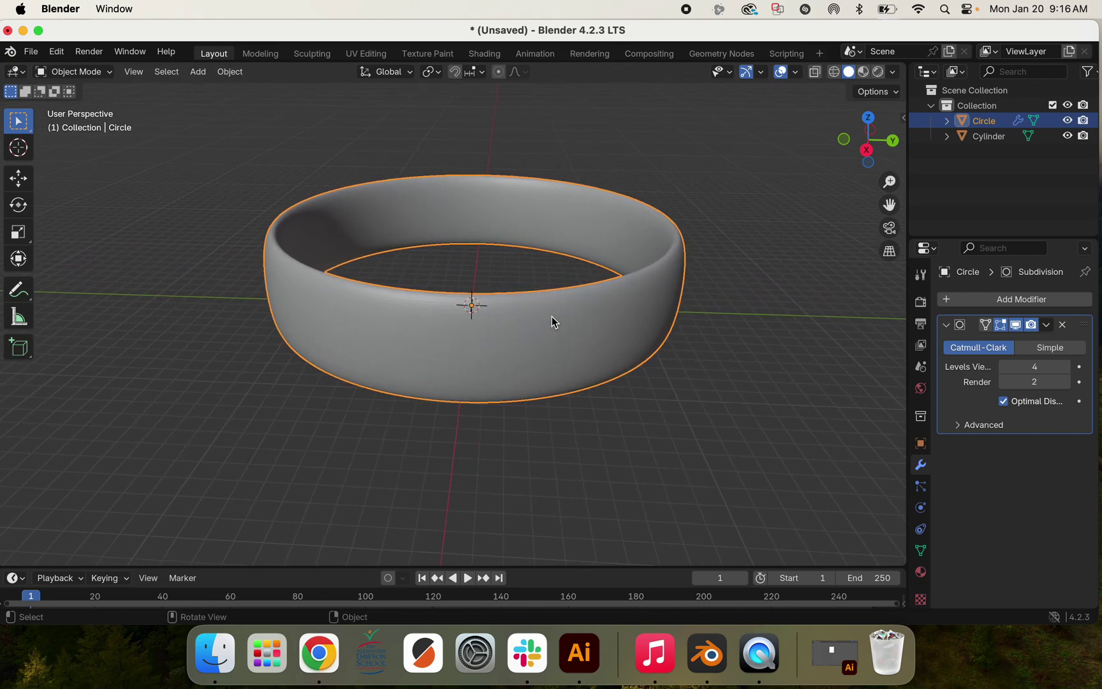
scroll(551, 316, "left", 5)
scroll(552, 316, "down", 5)
scroll(552, 316, "right", 4)
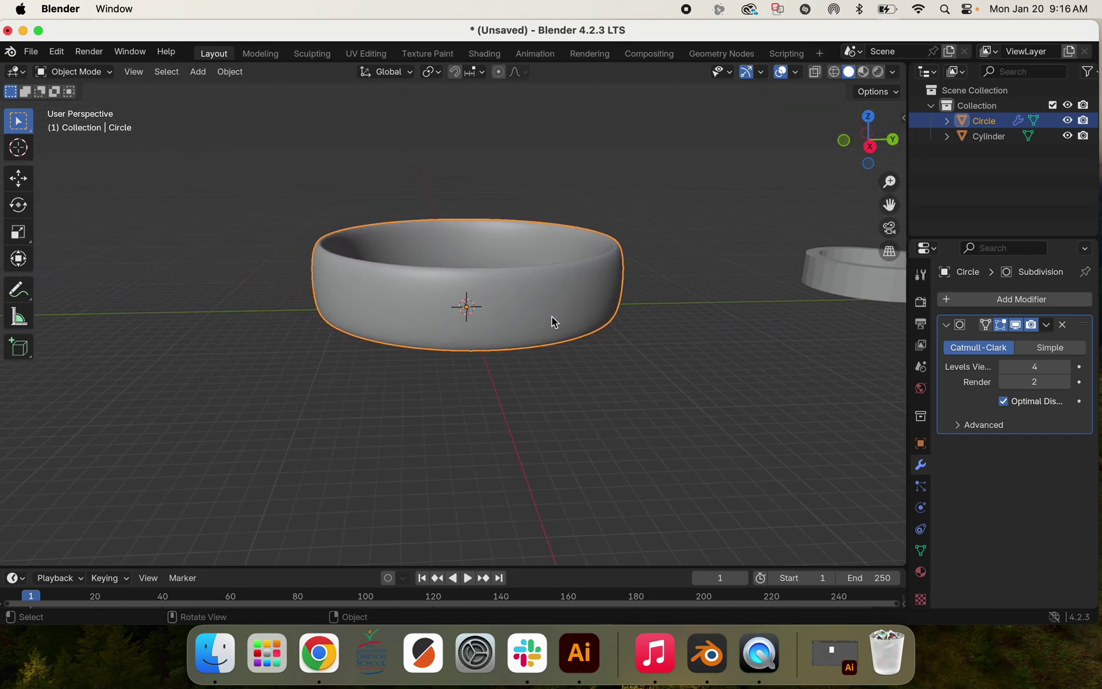
left_click(585, 210)
left_click(554, 256)
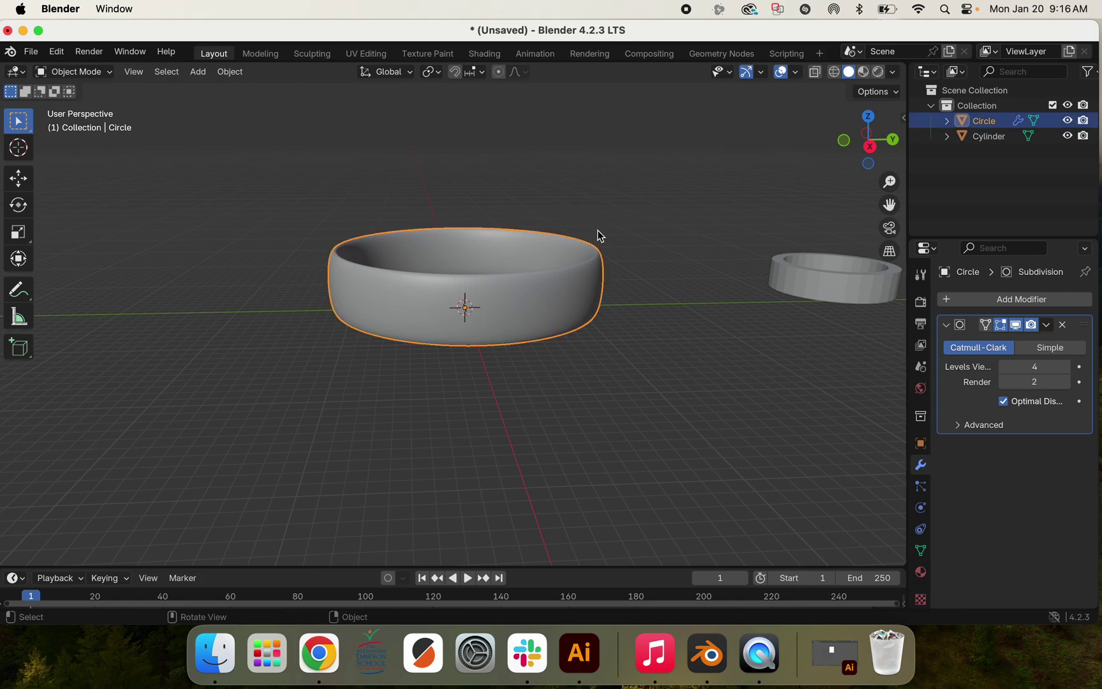
left_click(597, 229)
left_click(380, 269)
Switch the smoothed ring into Edit Mode to reveal its control cage.
left_click(81, 72)
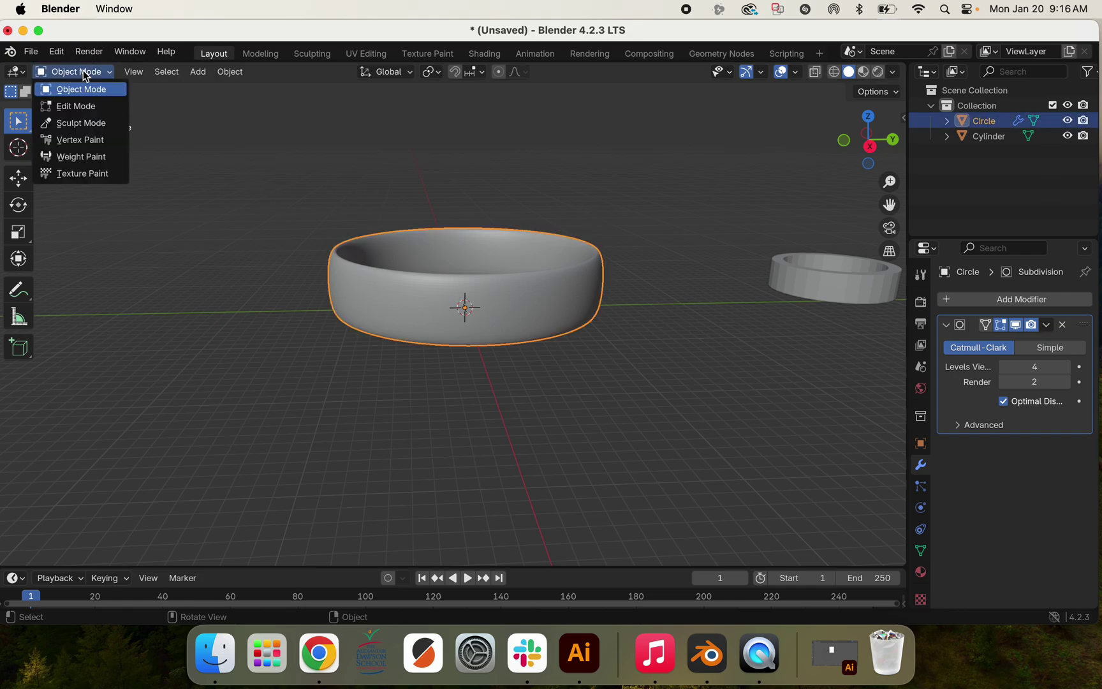
left_click(86, 106)
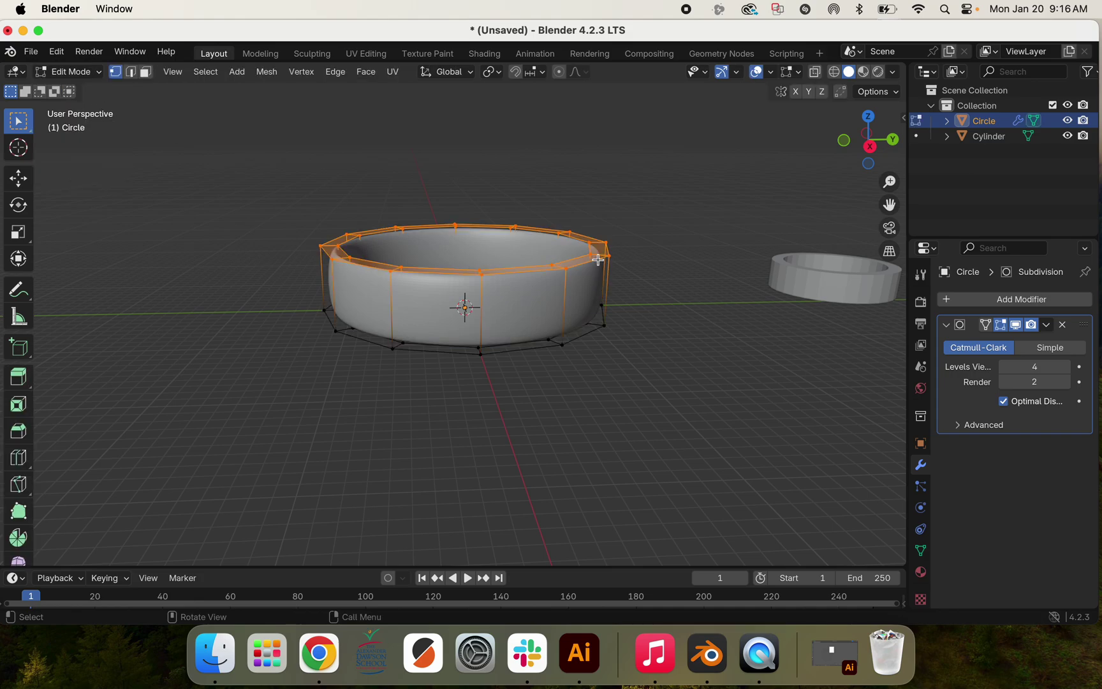
scroll(593, 260, "up", 3)
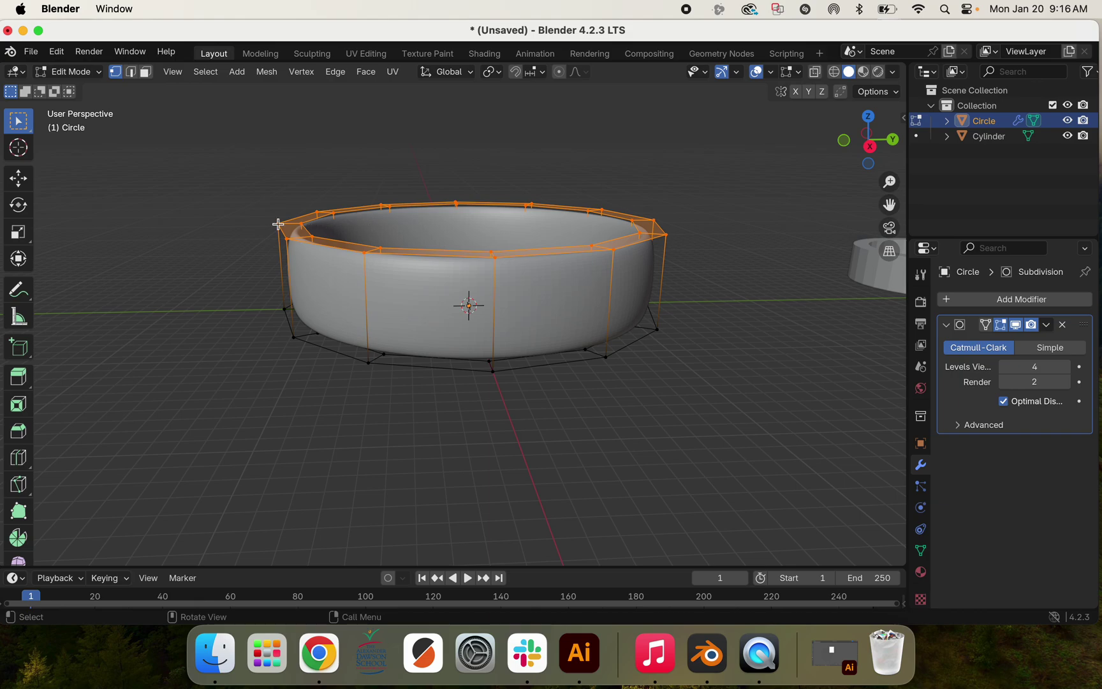
Deselect all, then move the cage's top-left corner vertex to a new position.
left_click(229, 206)
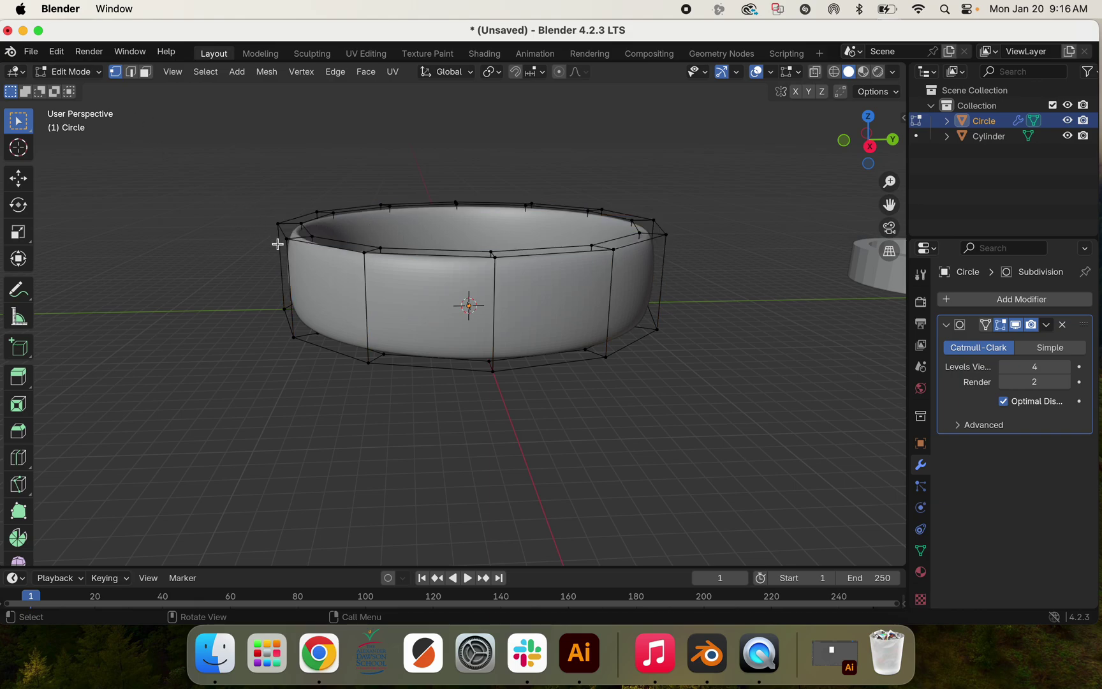
left_click(275, 222)
key("g")
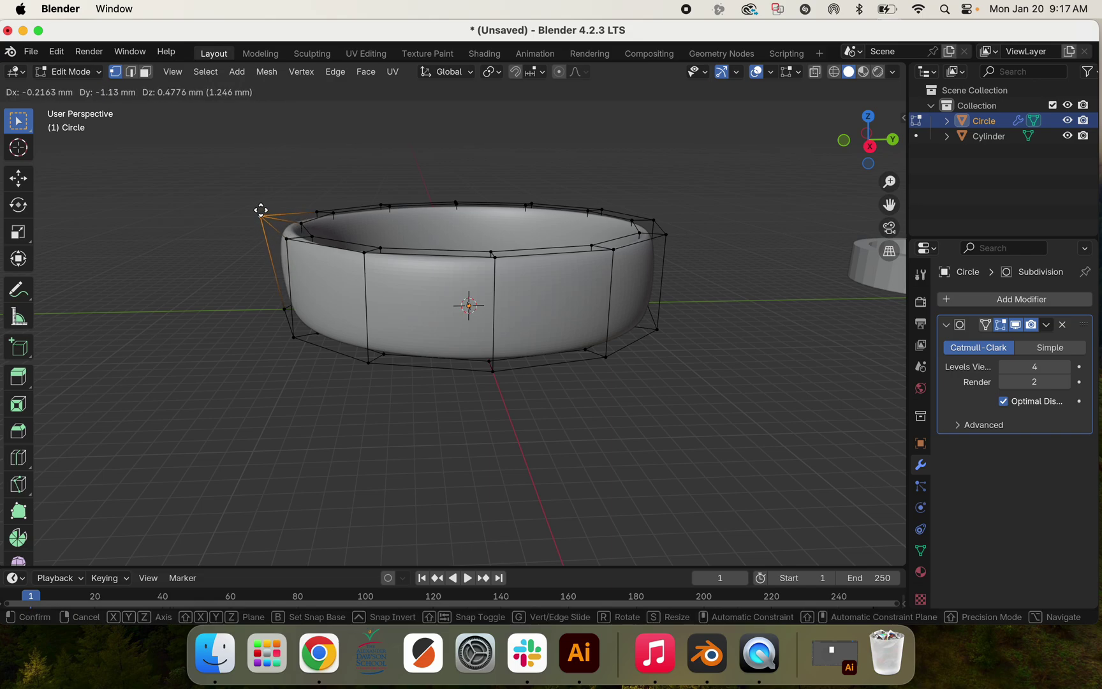
left_click(220, 210)
scroll(219, 211, "right", 10)
scroll(218, 211, "right", 15)
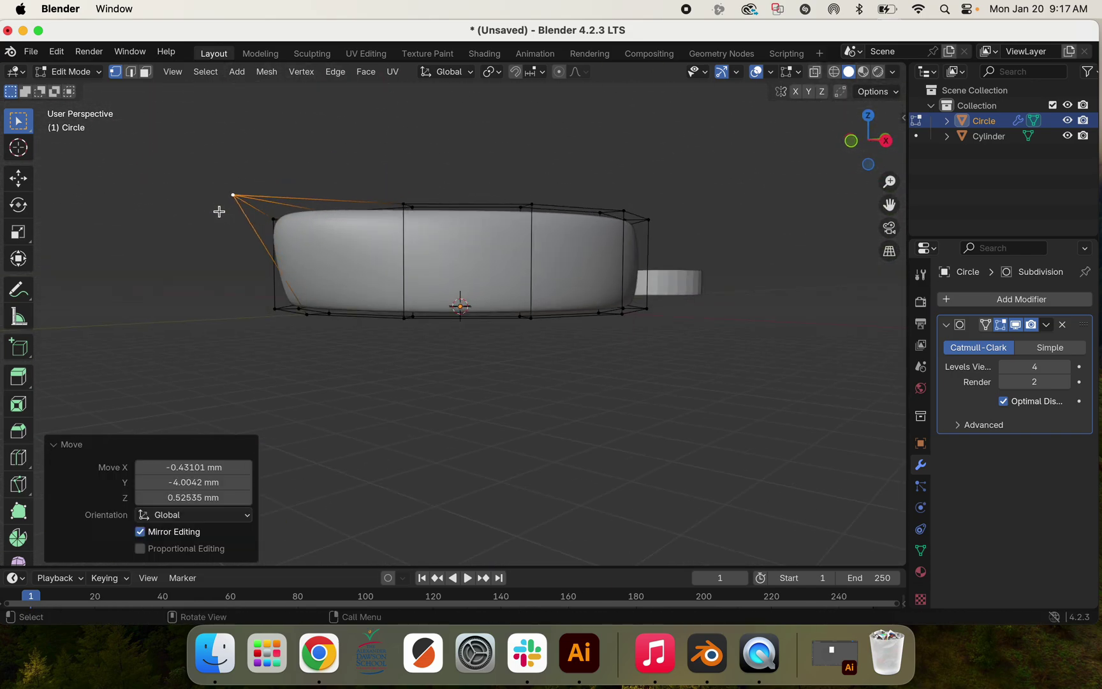
scroll(218, 212, "down", 10)
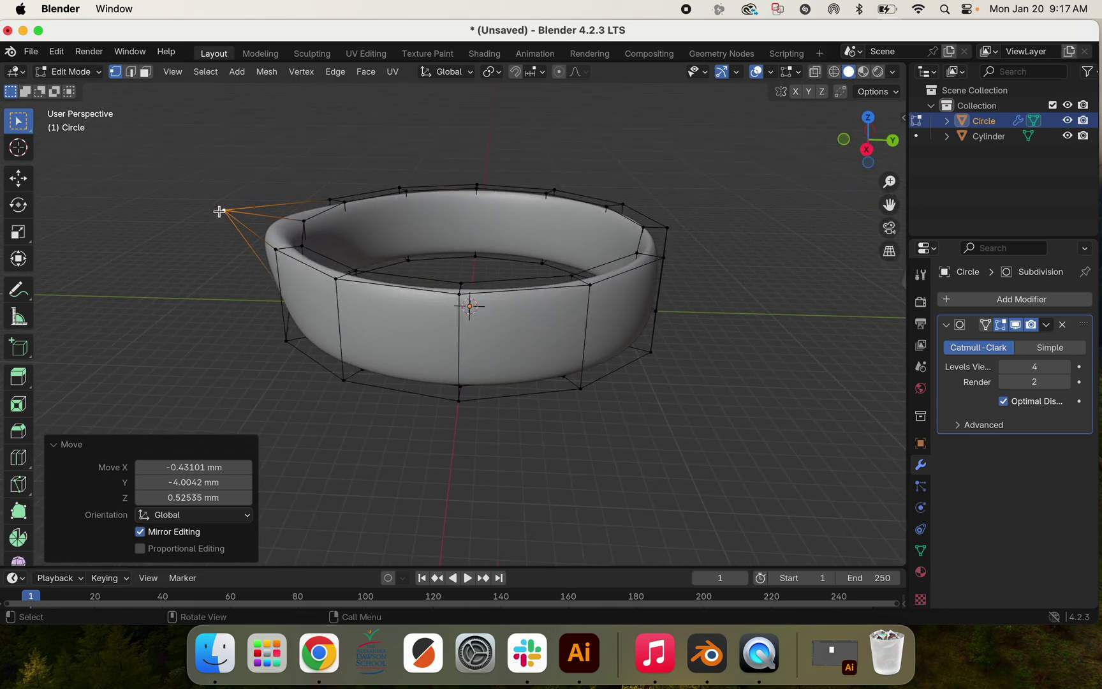
Undo the trial vertex move and switch to edge selection.
key("ctrl+z")
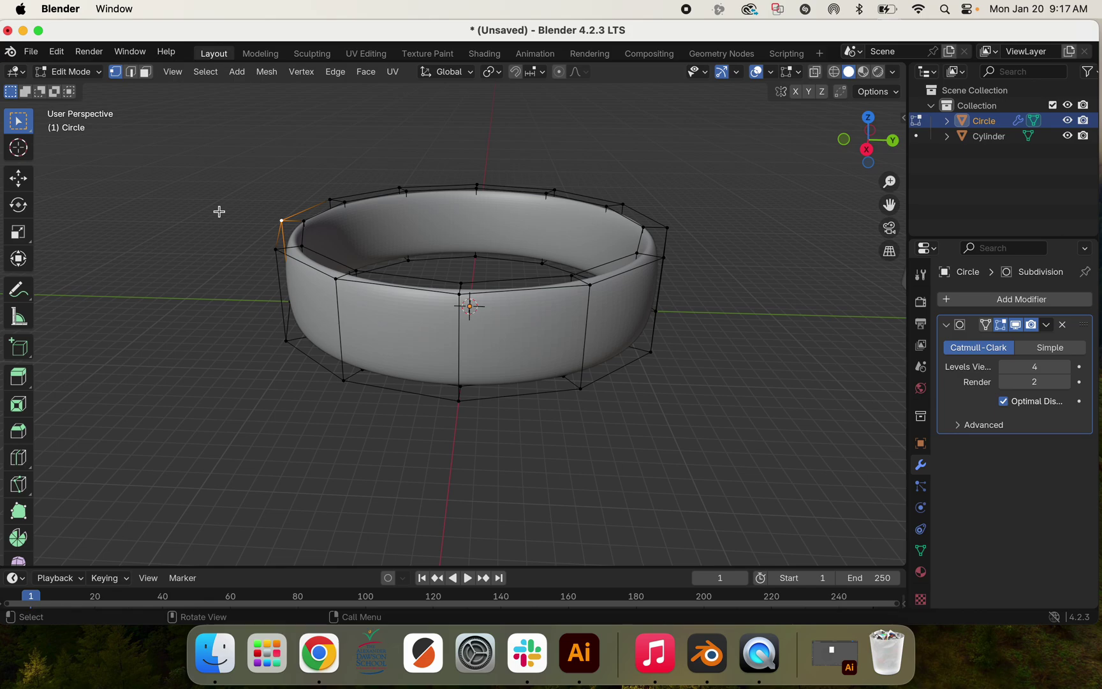
scroll(219, 211, "down", 10)
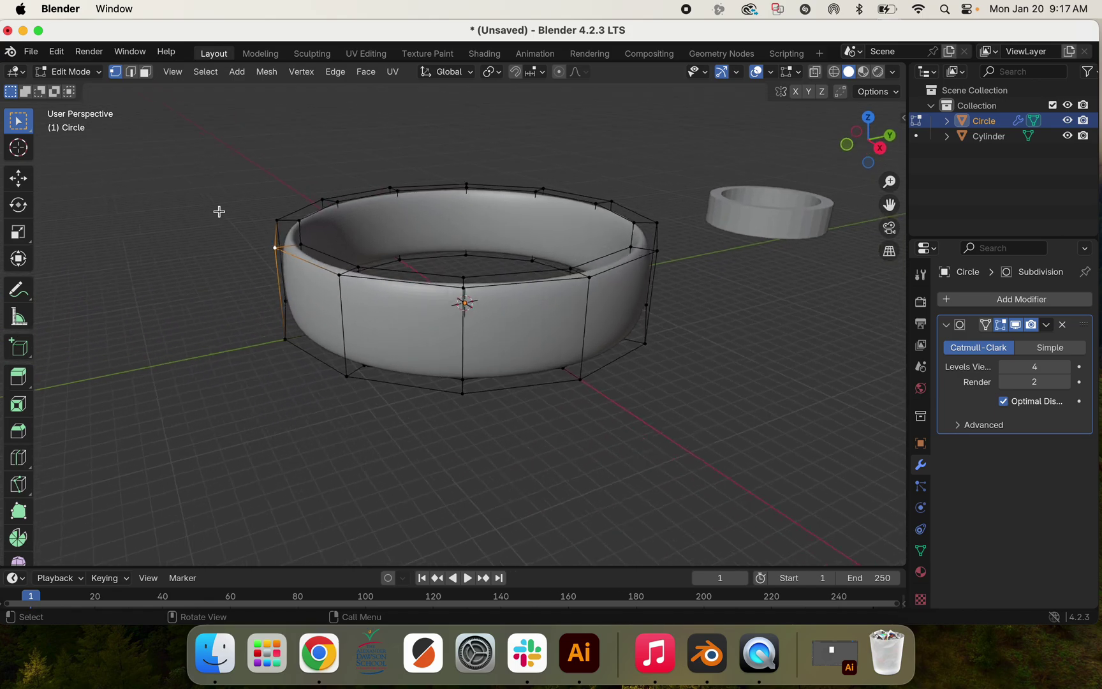
left_click(131, 72)
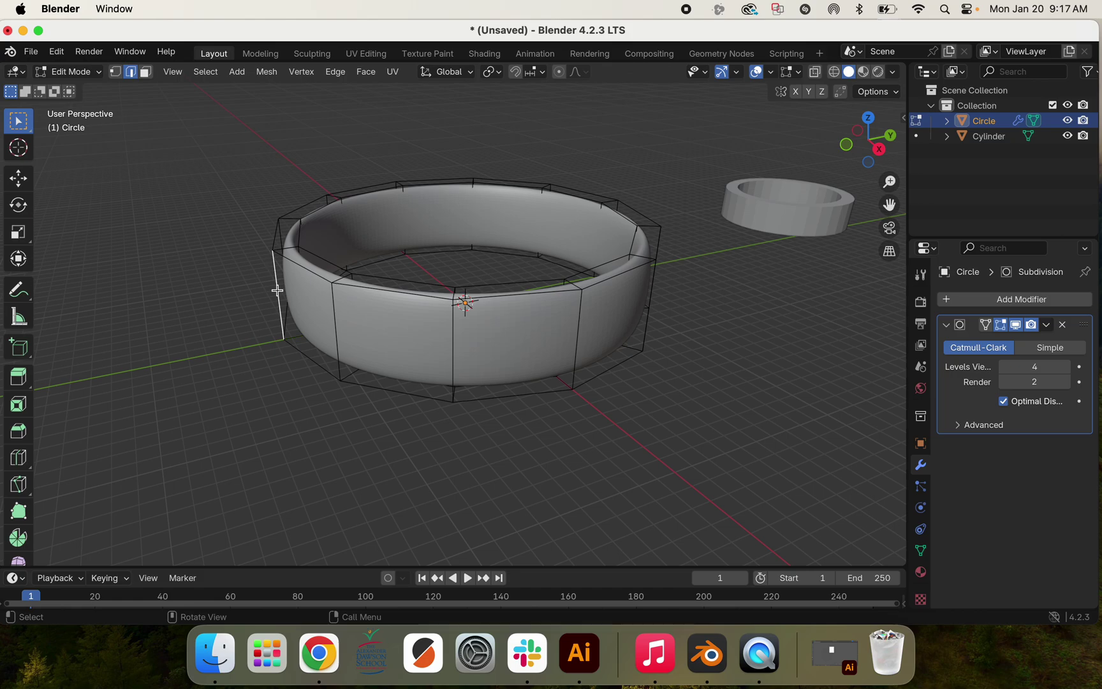
Move the selected cage edge -3.2903 mm along Y and inspect the ring.
key("g")
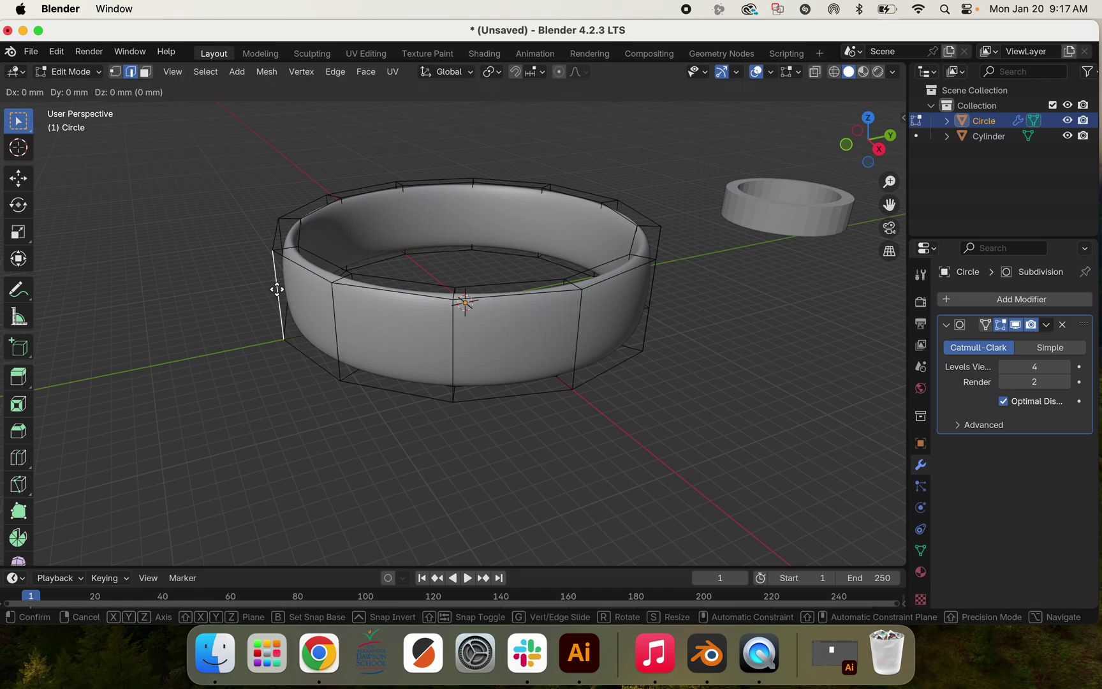
key("y")
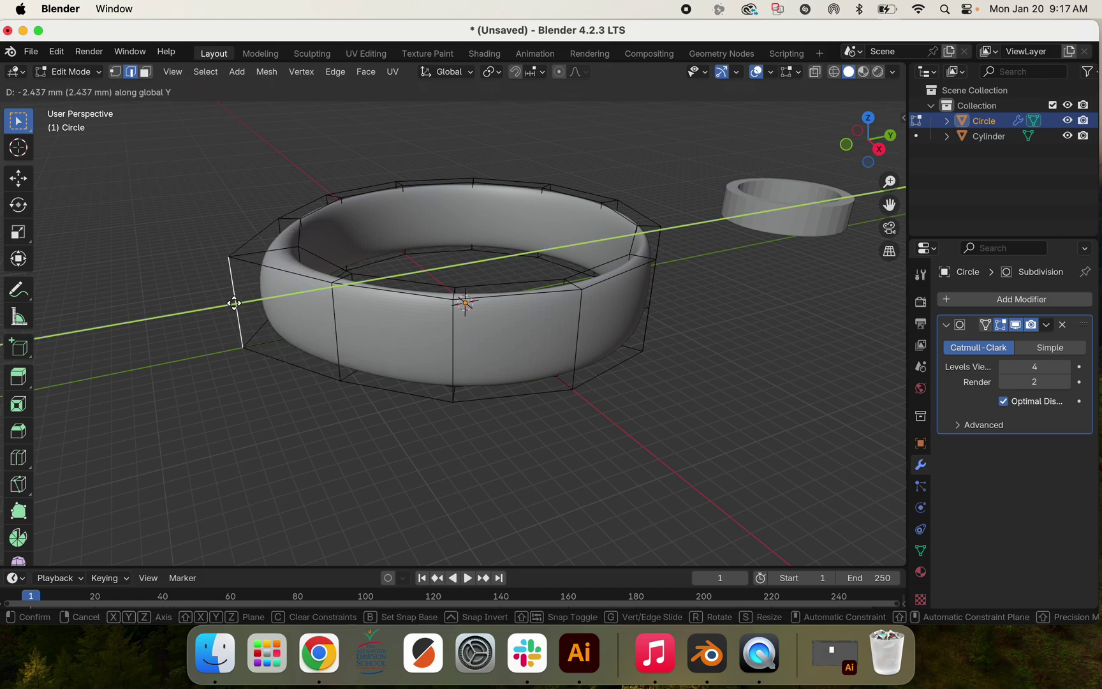
left_click(222, 305)
scroll(221, 305, "down", 10)
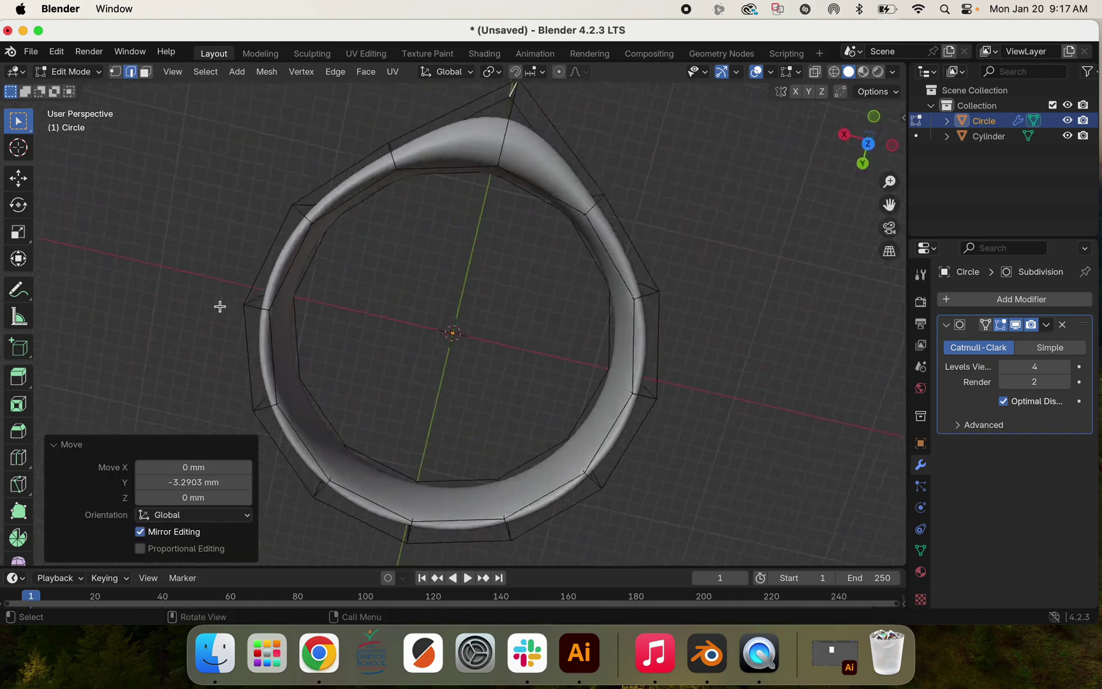
scroll(220, 306, "up", 10)
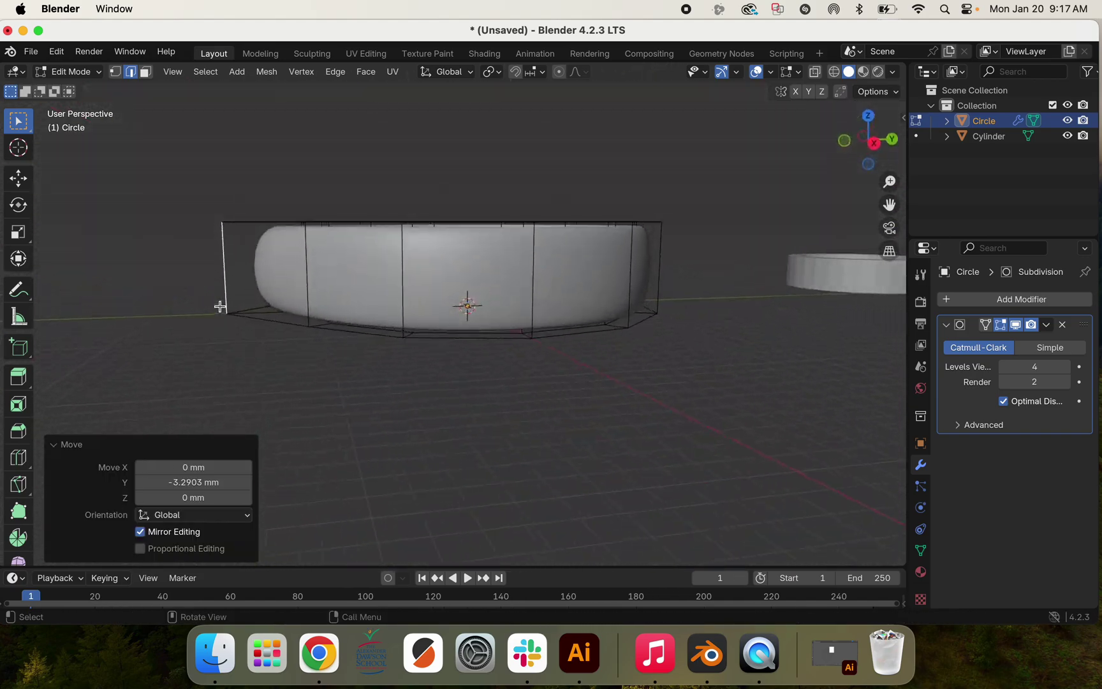
scroll(220, 307, "down", 10)
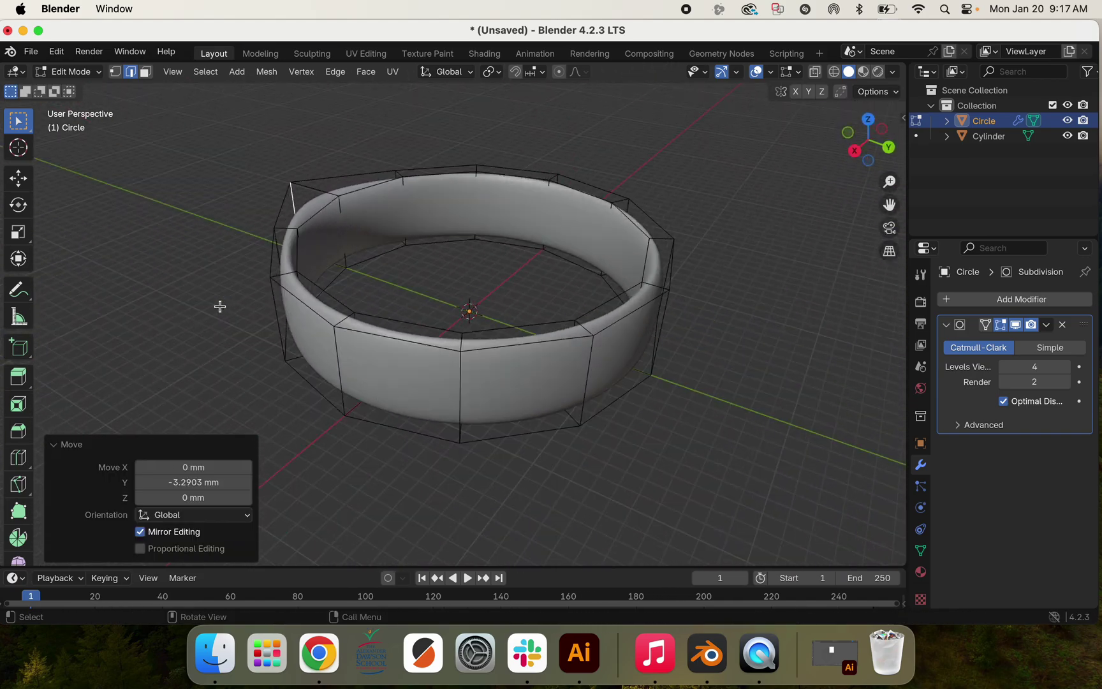
scroll(220, 306, "up", 10)
scroll(220, 306, "left", 5)
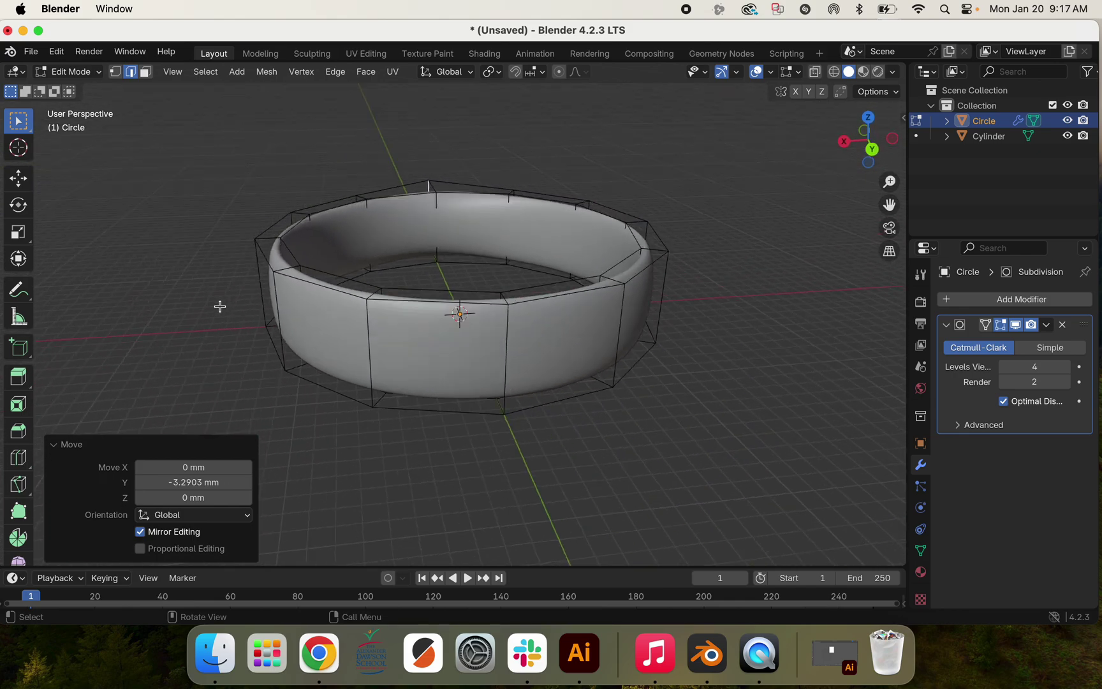
scroll(220, 306, "up", 2)
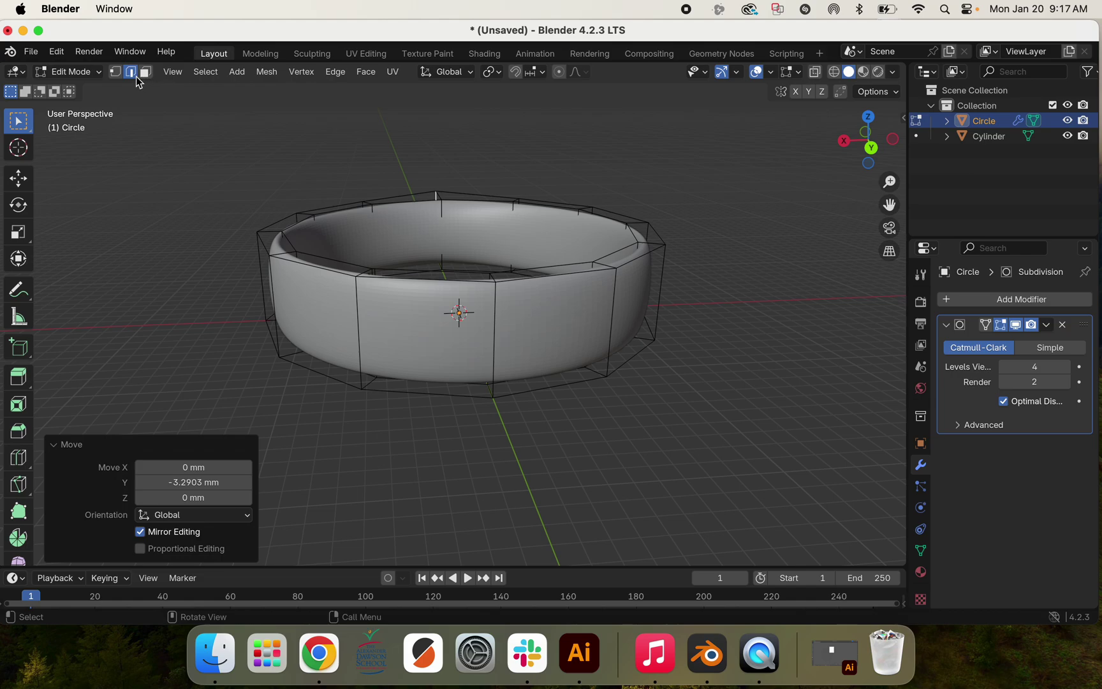
In Vertex select, pick a top and a bottom rim vertex and scale them to 0.746.
left_click(115, 76)
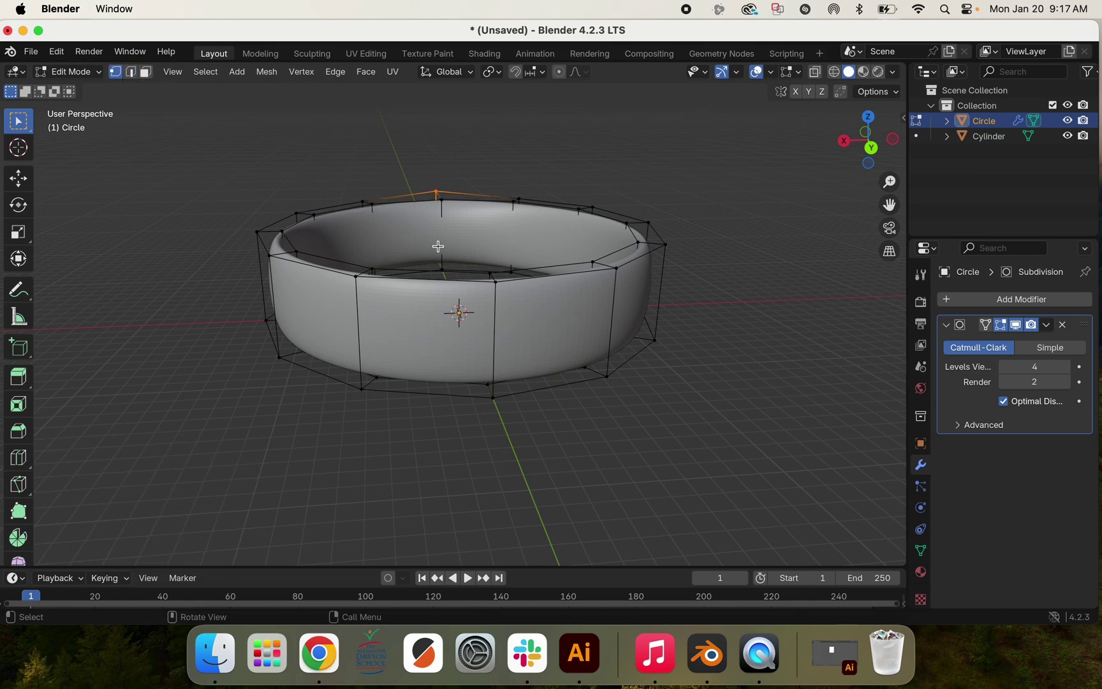
left_click(497, 282)
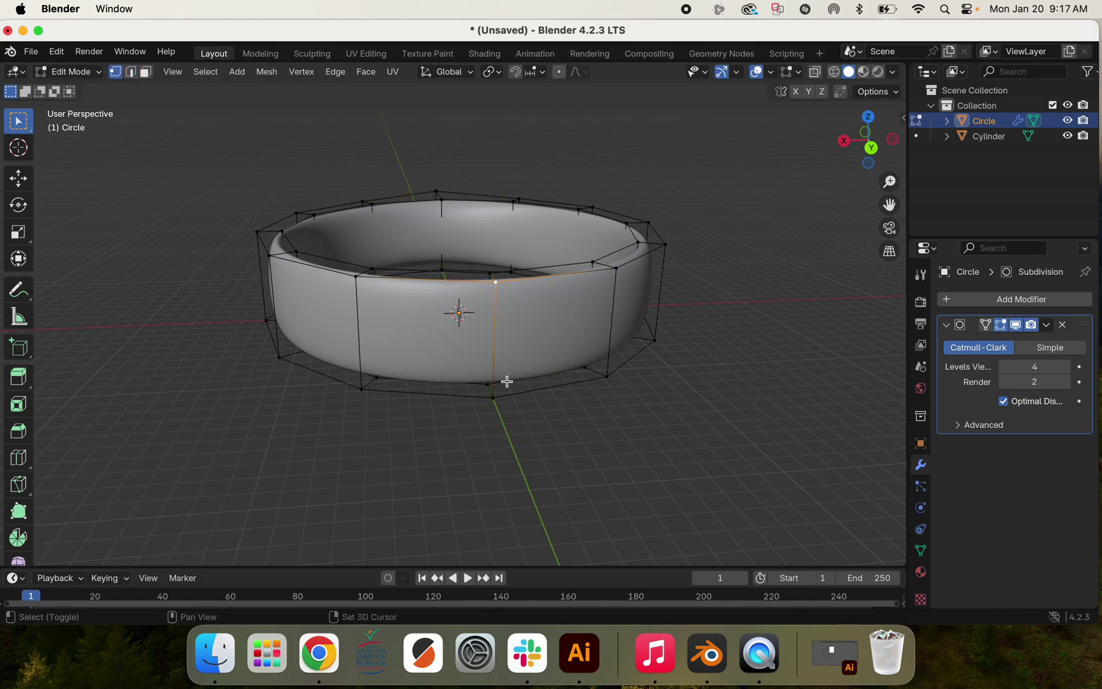
left_click(493, 397, "shift")
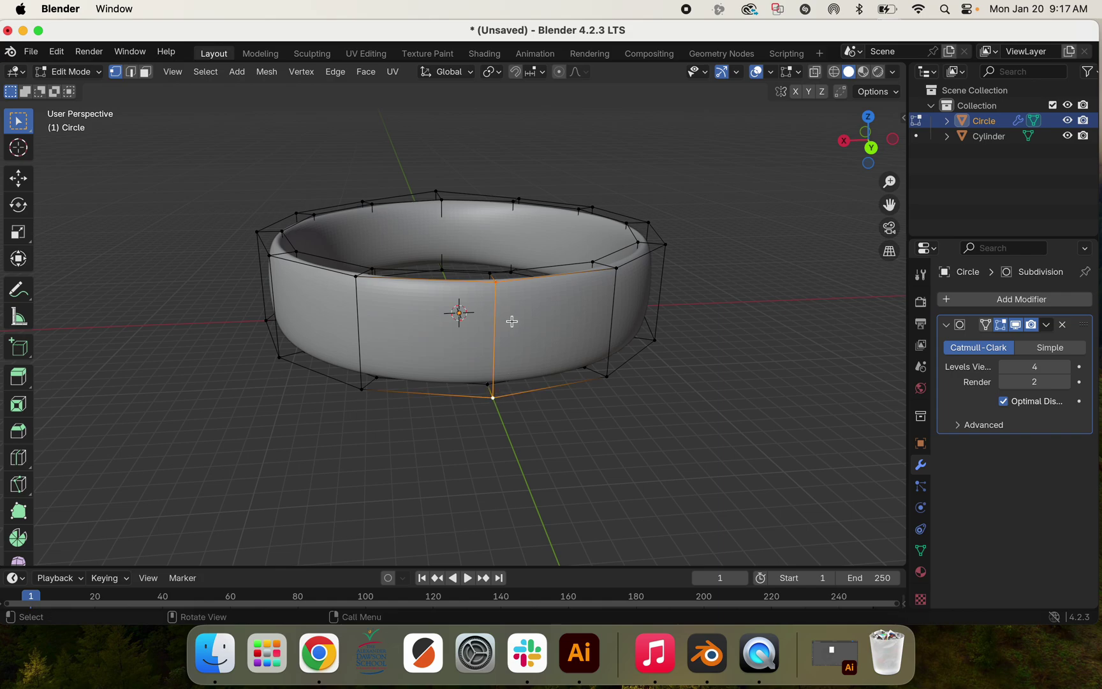
key("s")
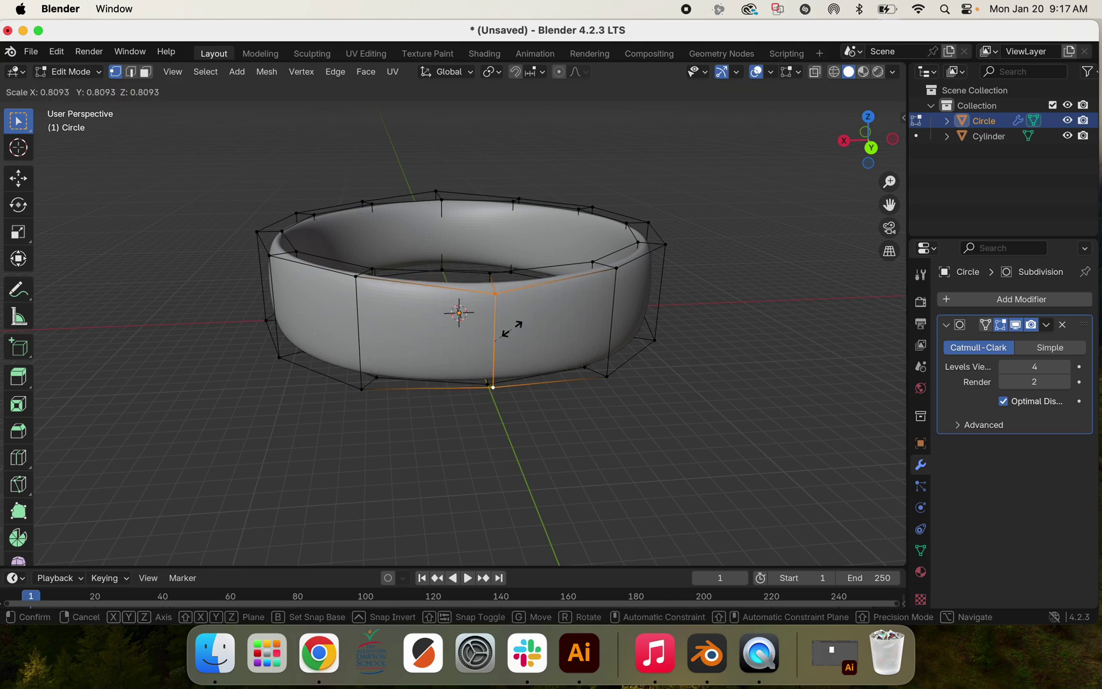
left_click(511, 348)
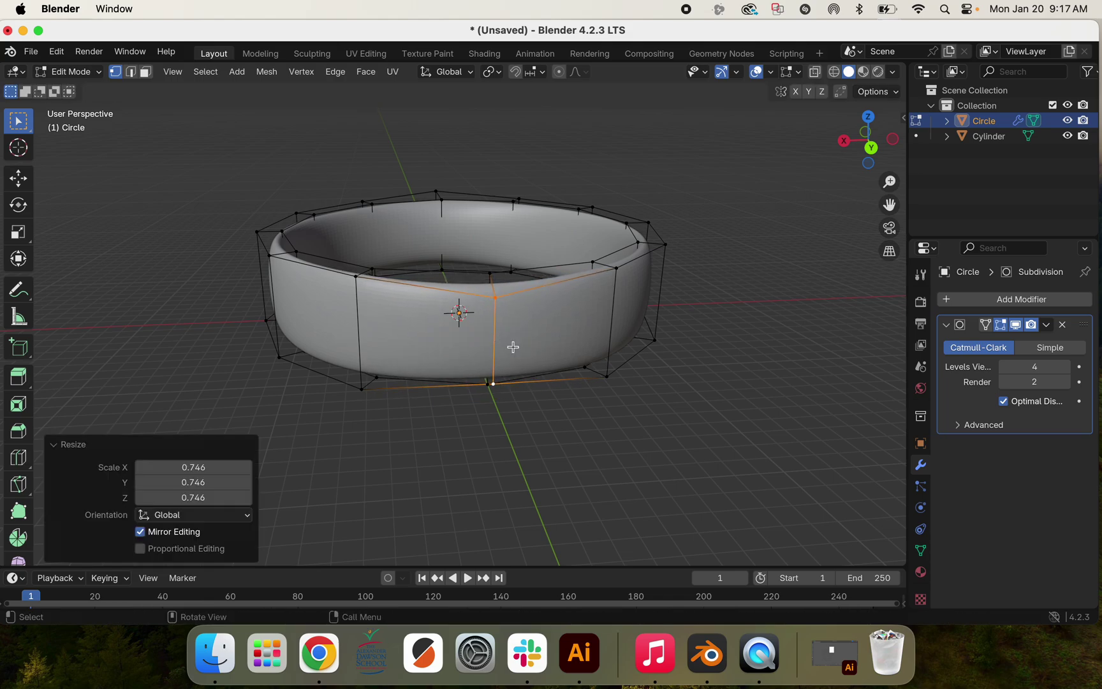
scroll(512, 347, "left", 5)
scroll(512, 347, "left", 5)
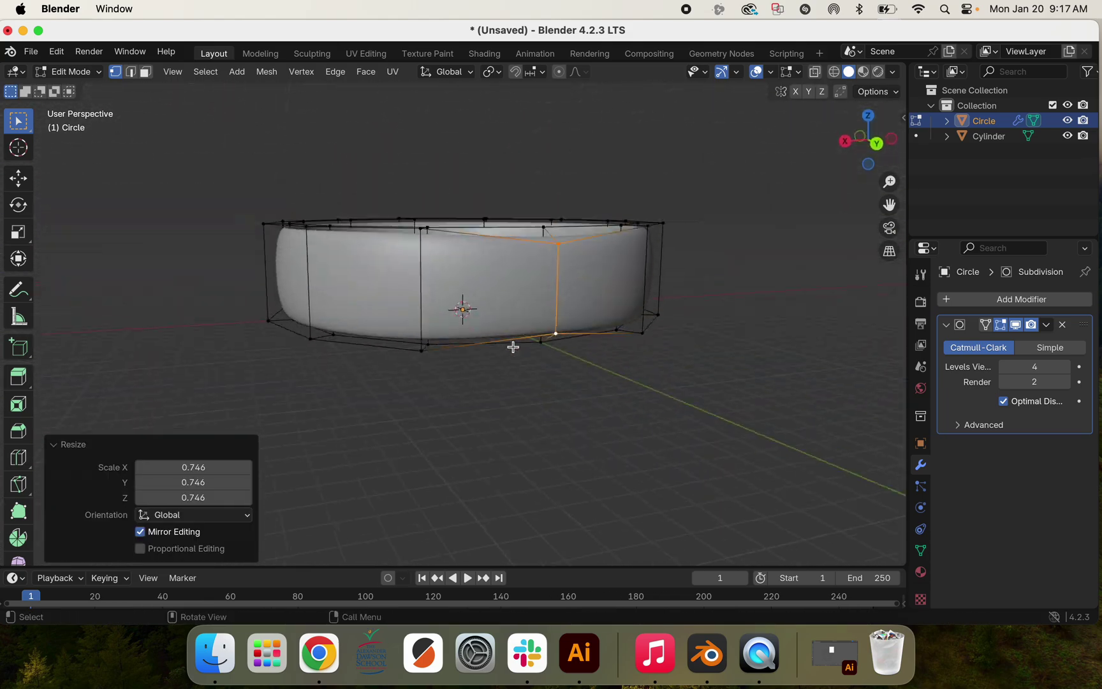
Scale the selected vertical edge further down to 0.618.
key("s")
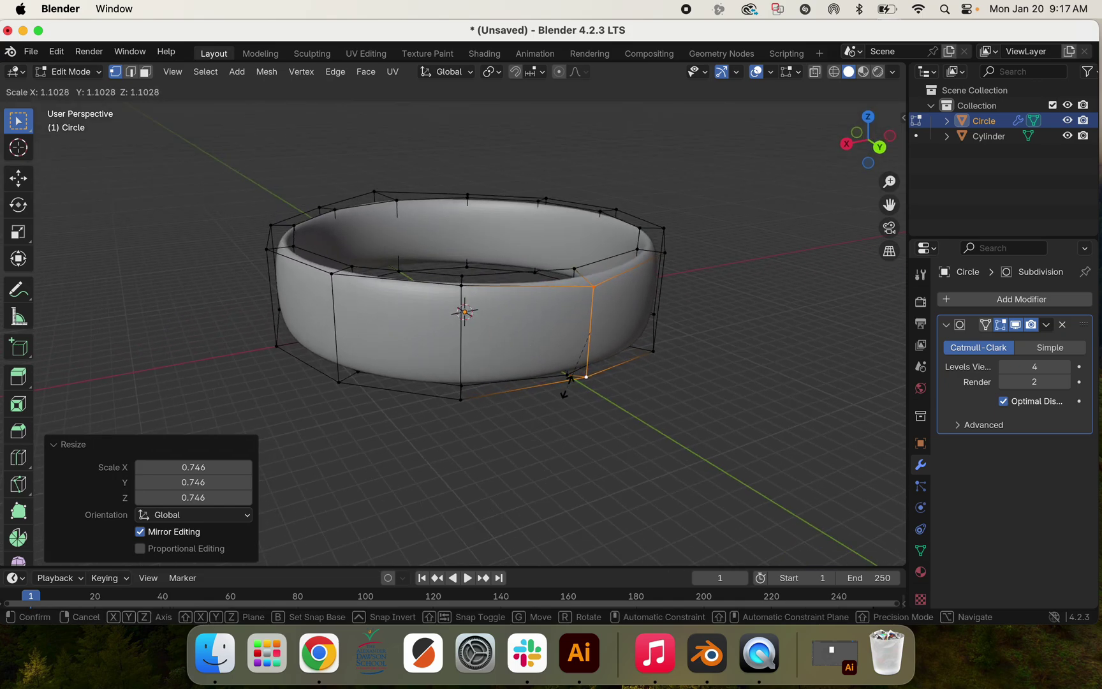
left_click(565, 354)
scroll(565, 354, "up", 5)
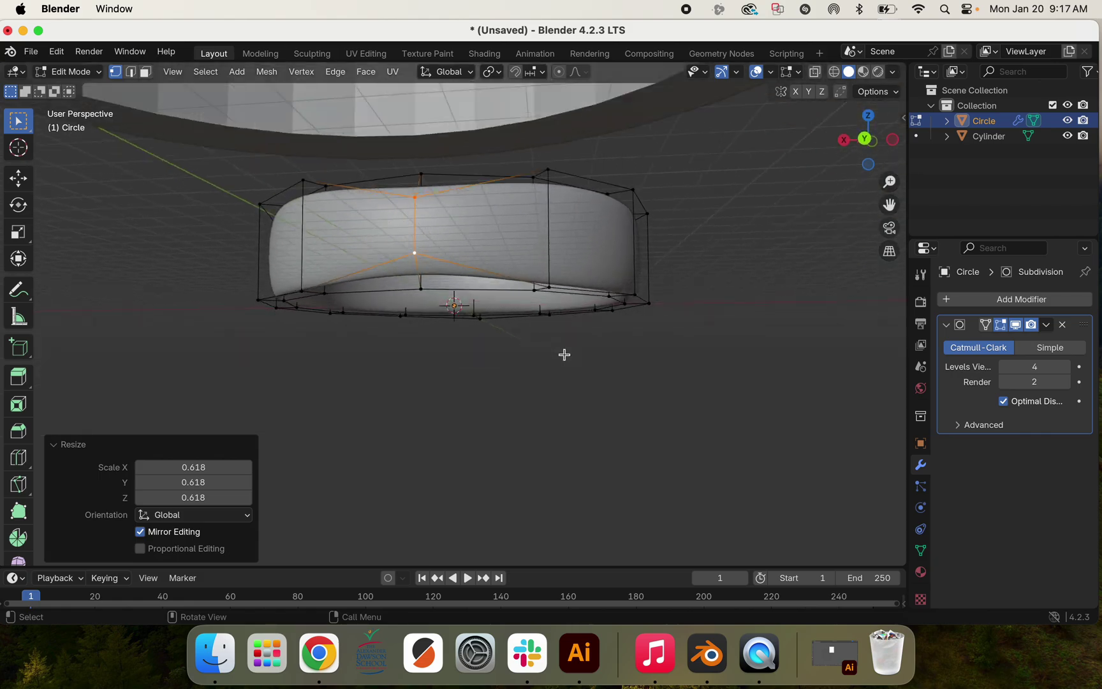
scroll(564, 354, "down", 5)
scroll(565, 354, "up", 3)
scroll(564, 354, "down", 4)
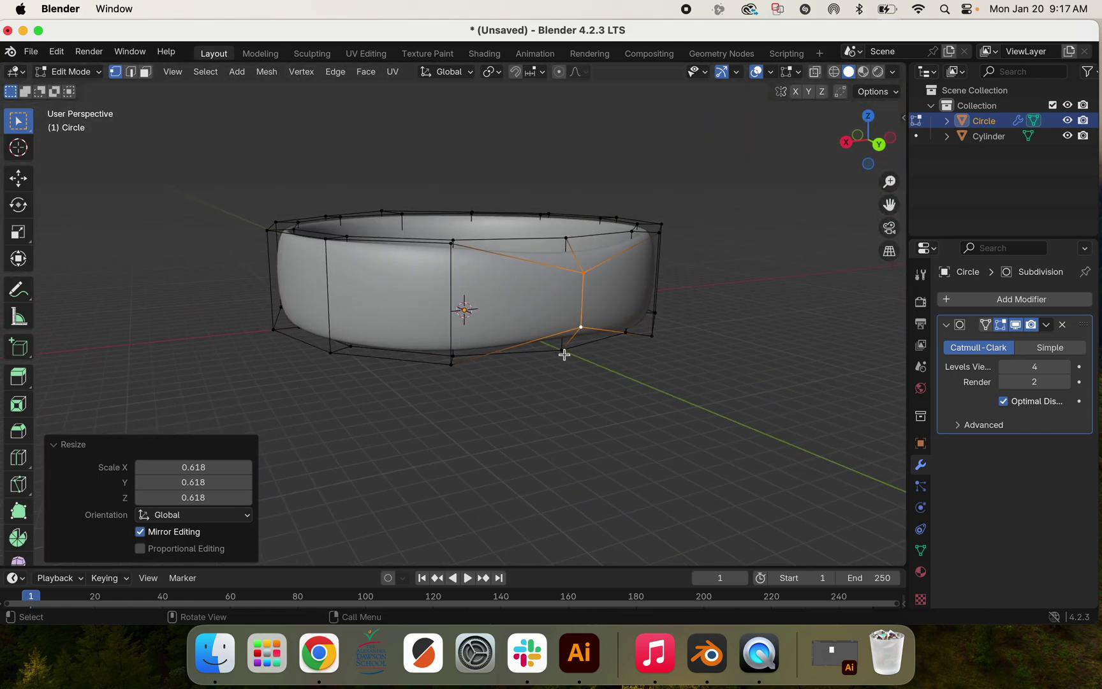
Enable Proportional Editing.
left_click(560, 72)
scroll(251, 170, "down", 5)
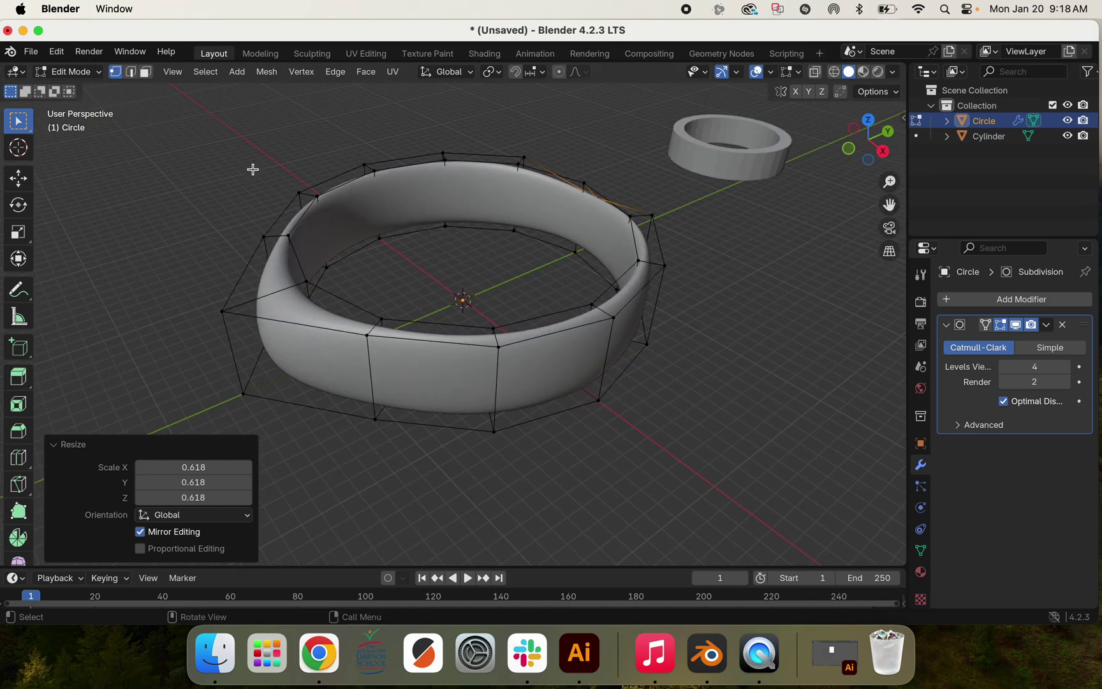
scroll(252, 170, "up", 5)
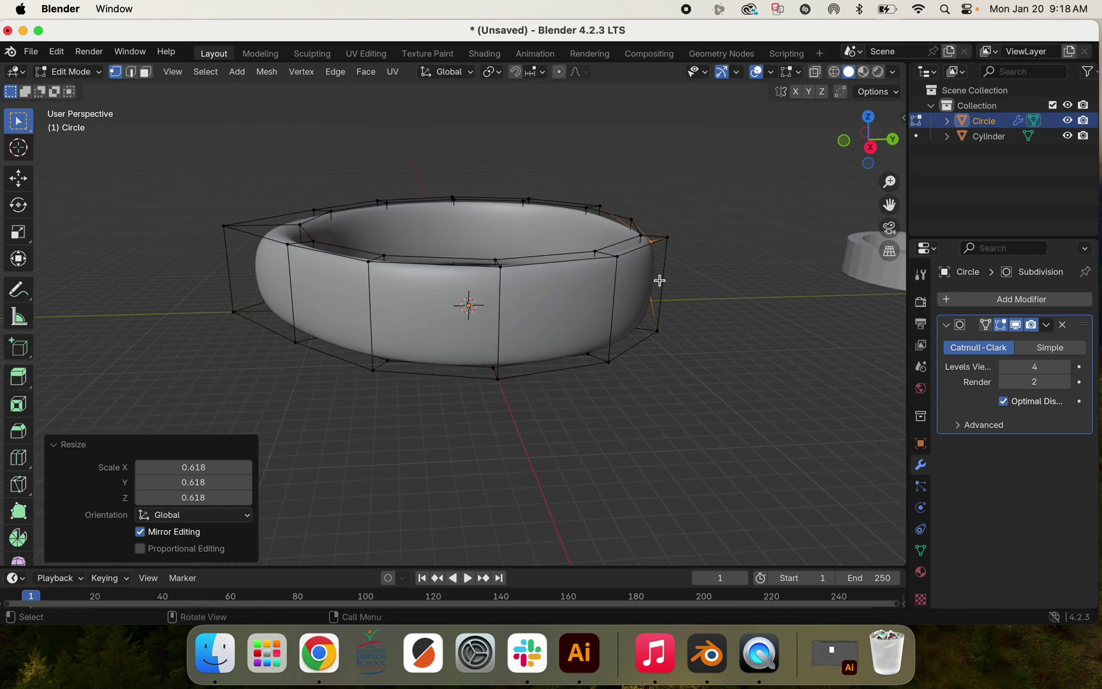
scroll(680, 308, "down", 4)
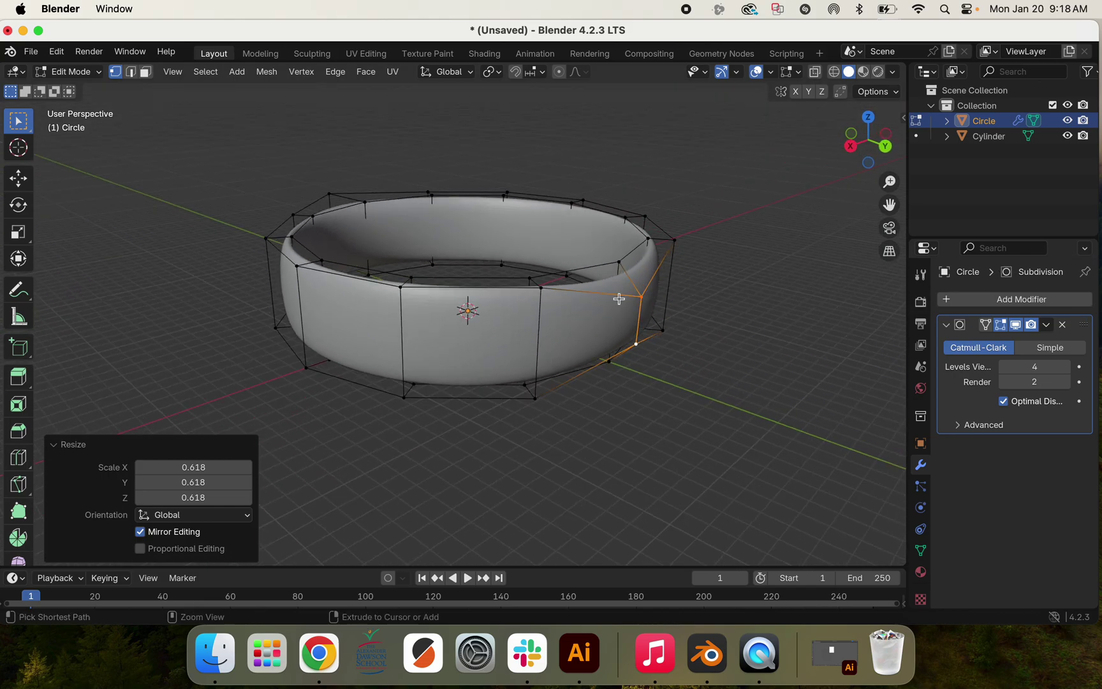
Undo the 0.618 scale, return to Object Mode, and apply the Subdivision modifier.
key("ctrl+z")
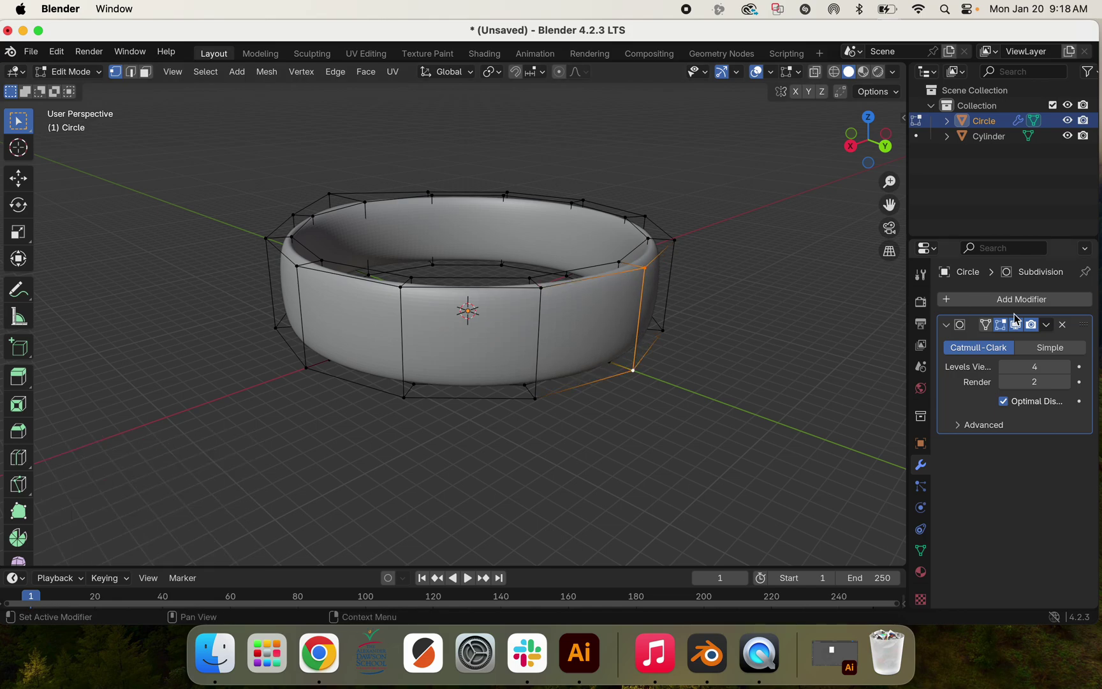
left_click(1047, 324)
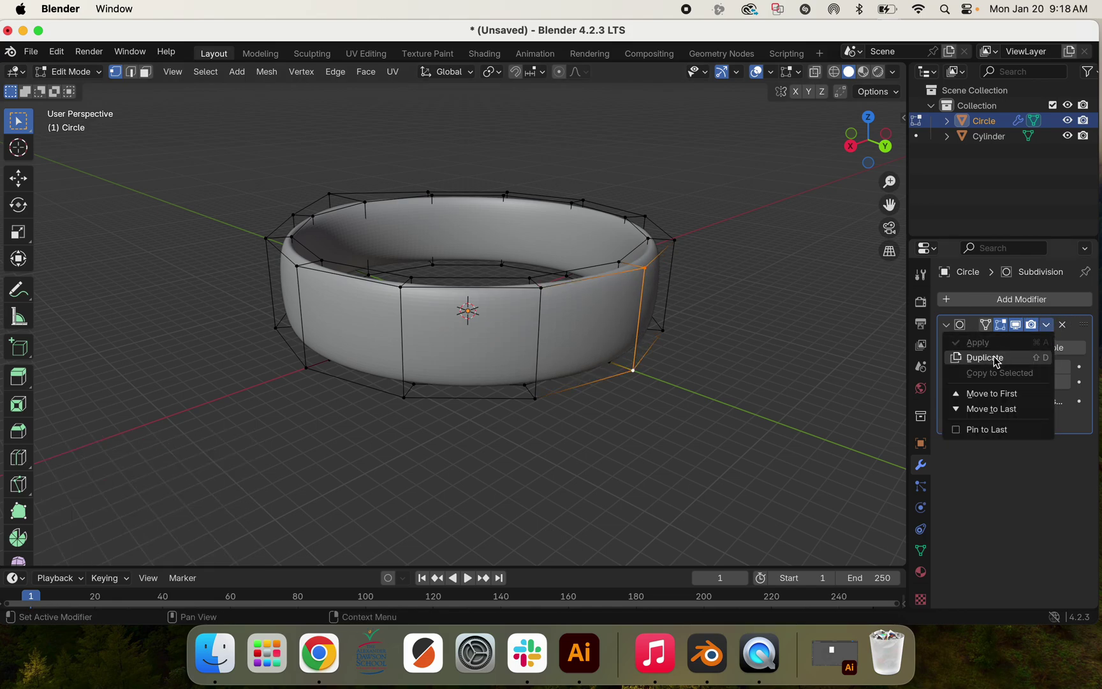
left_click(78, 72)
left_click(81, 90)
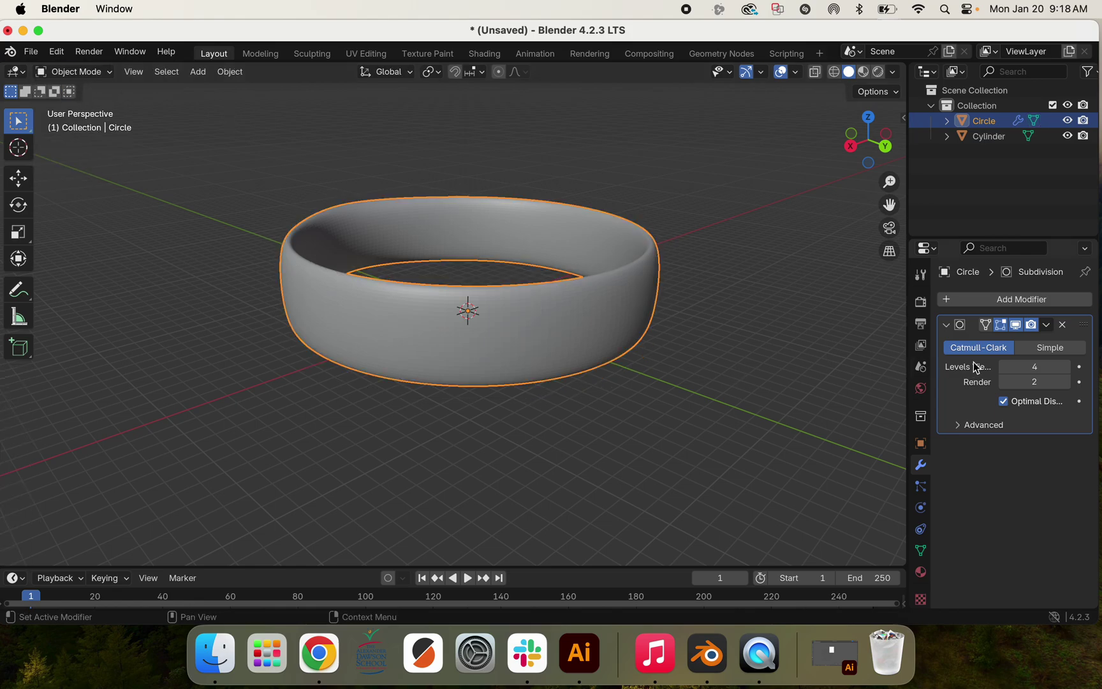
left_click(1047, 325)
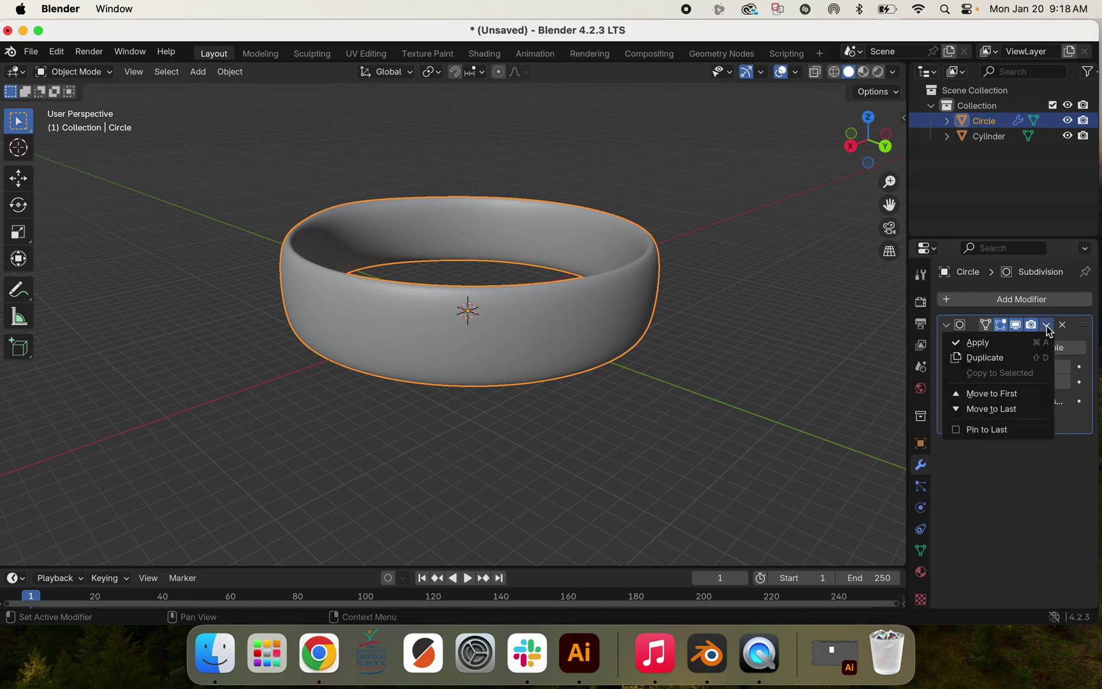
left_click(996, 342)
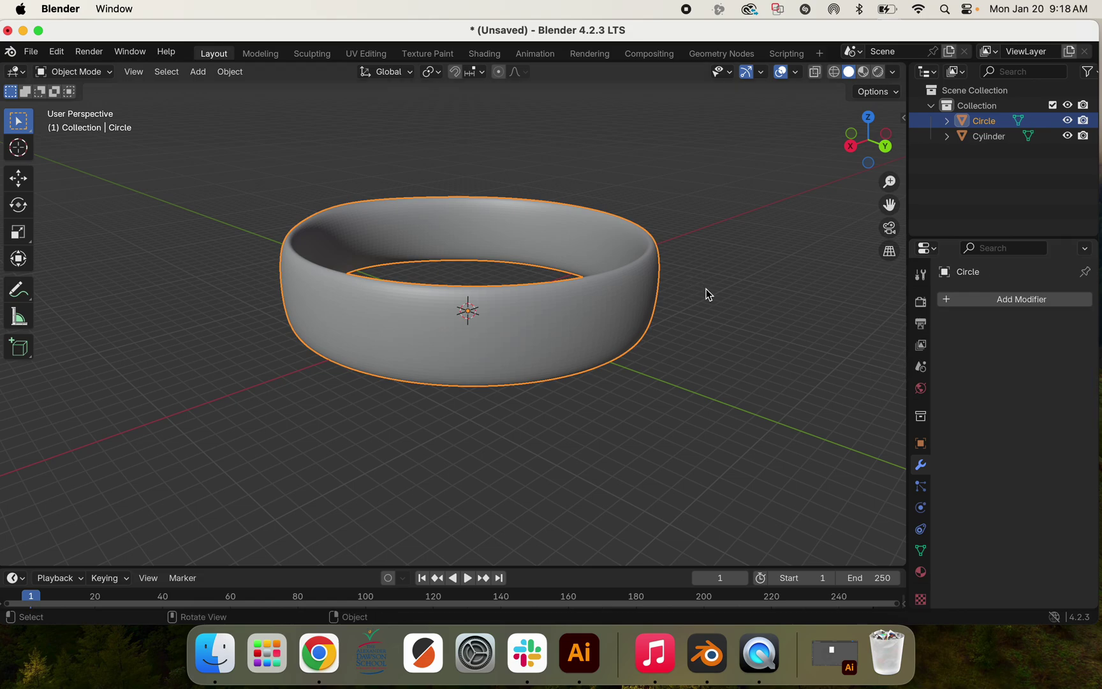
left_click(98, 73)
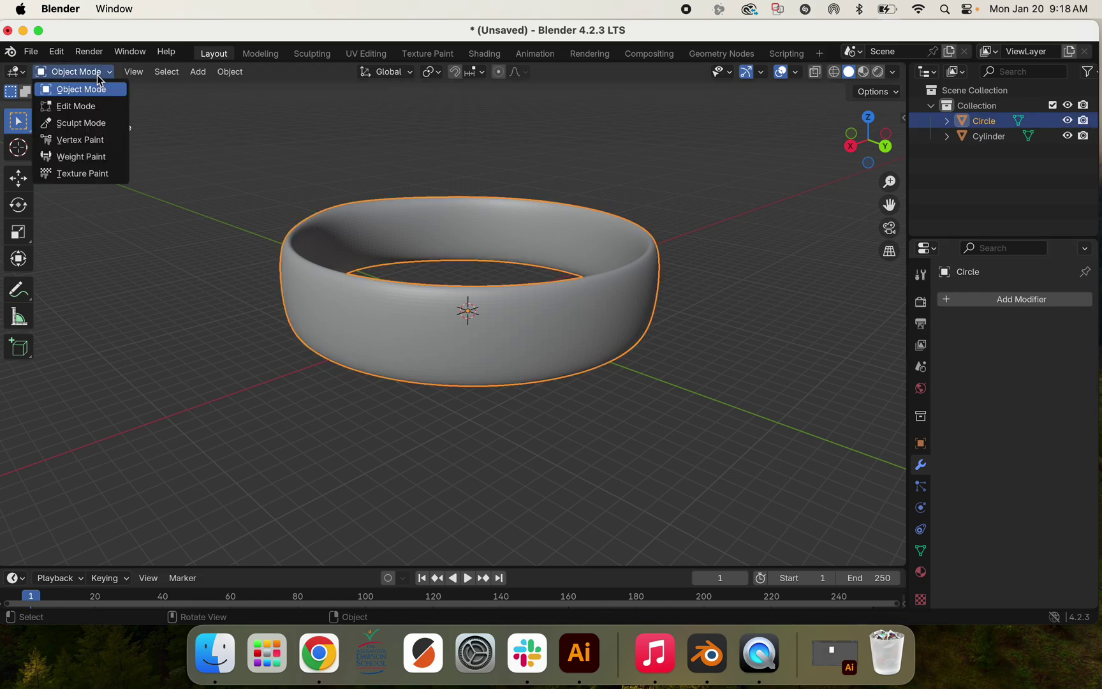
left_click(86, 107)
scroll(404, 286, "left", 10)
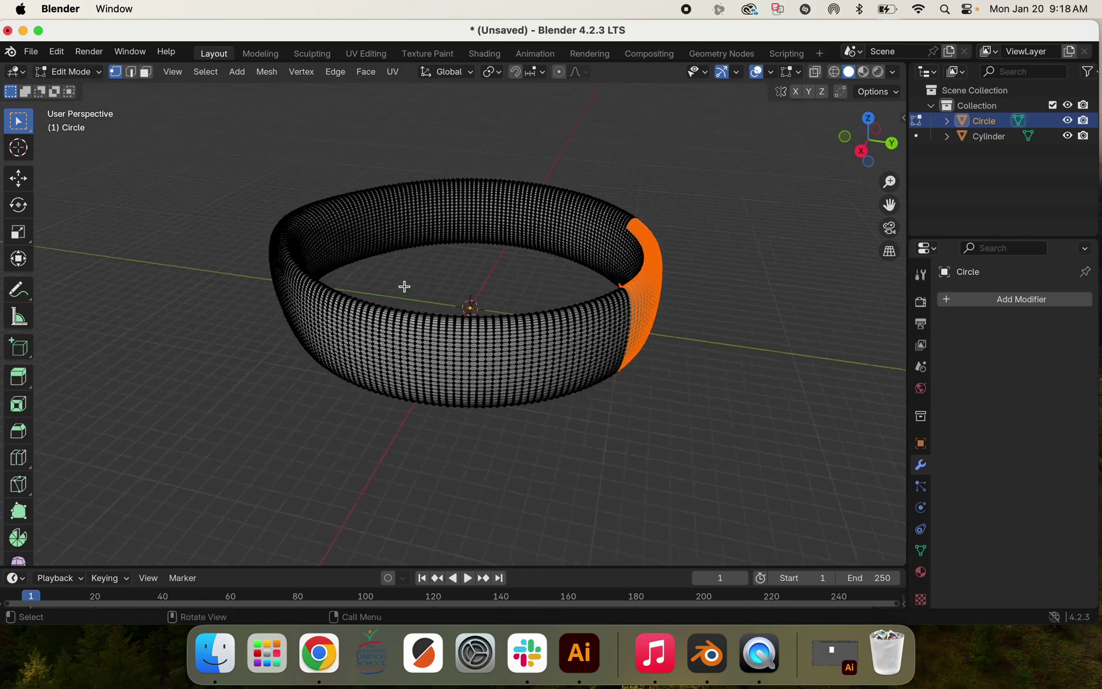
scroll(452, 278, "left", 5)
scroll(459, 278, "up", 8)
scroll(459, 278, "down", 6)
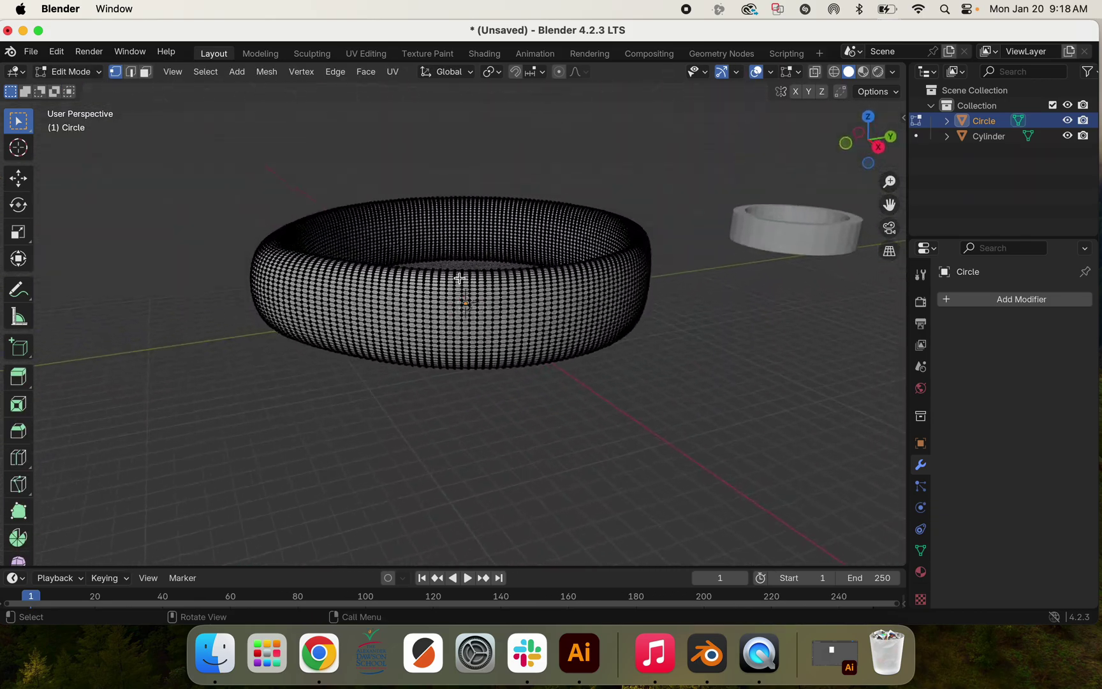
scroll(470, 282, "up", 6)
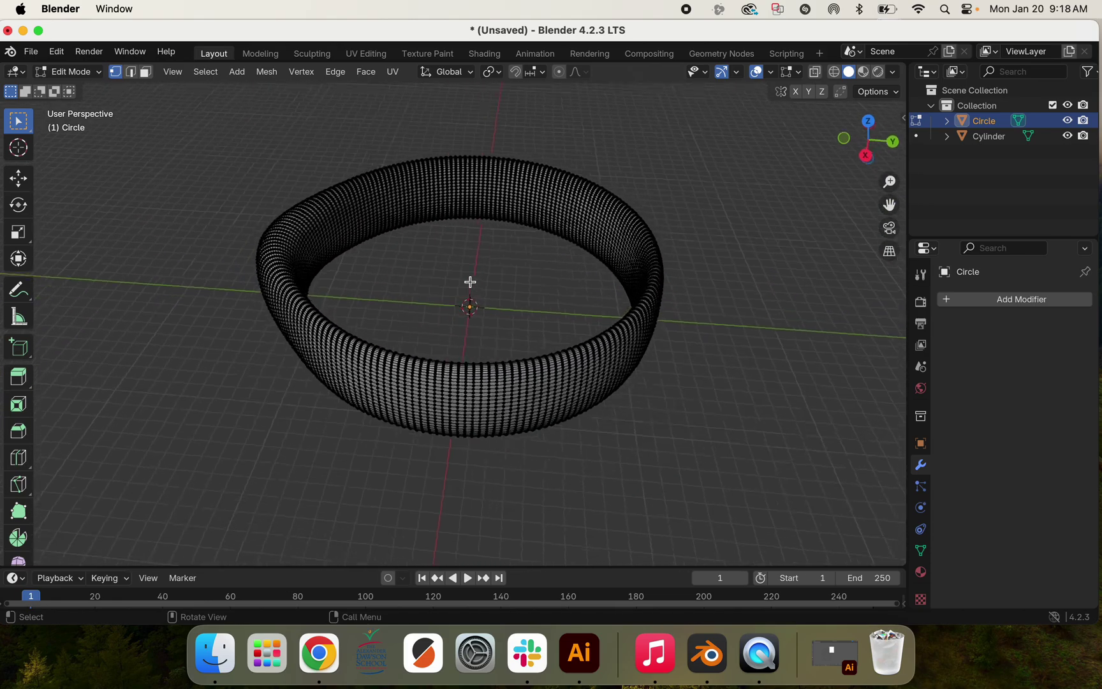
scroll(470, 282, "down", 6)
scroll(470, 282, "up", 6)
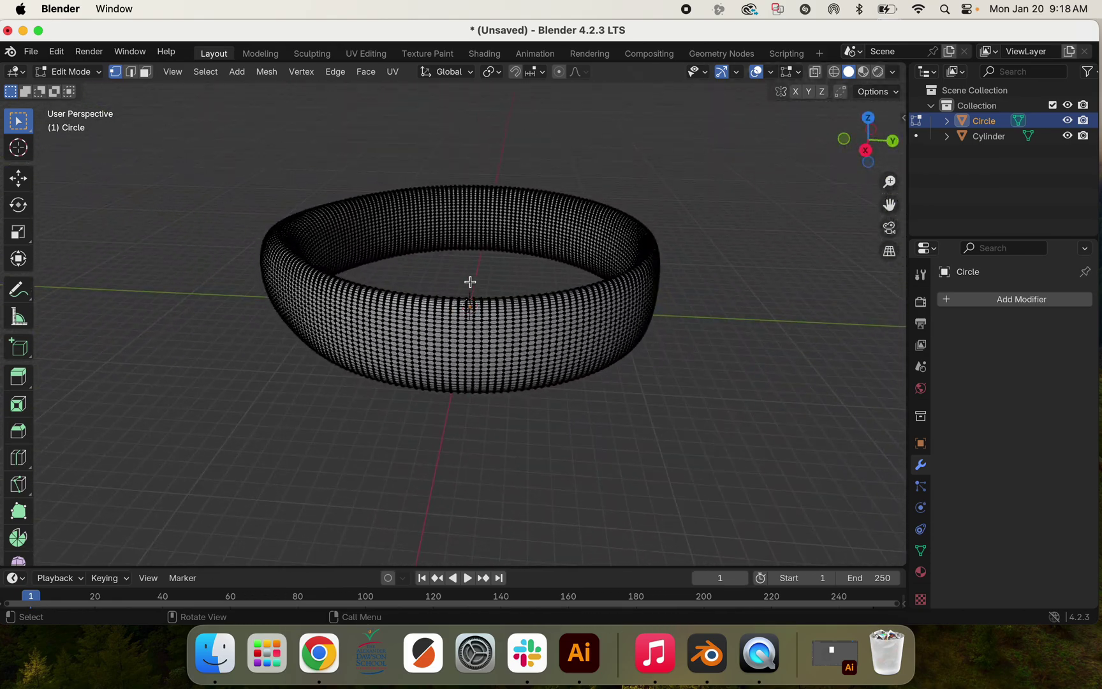
left_click(81, 73)
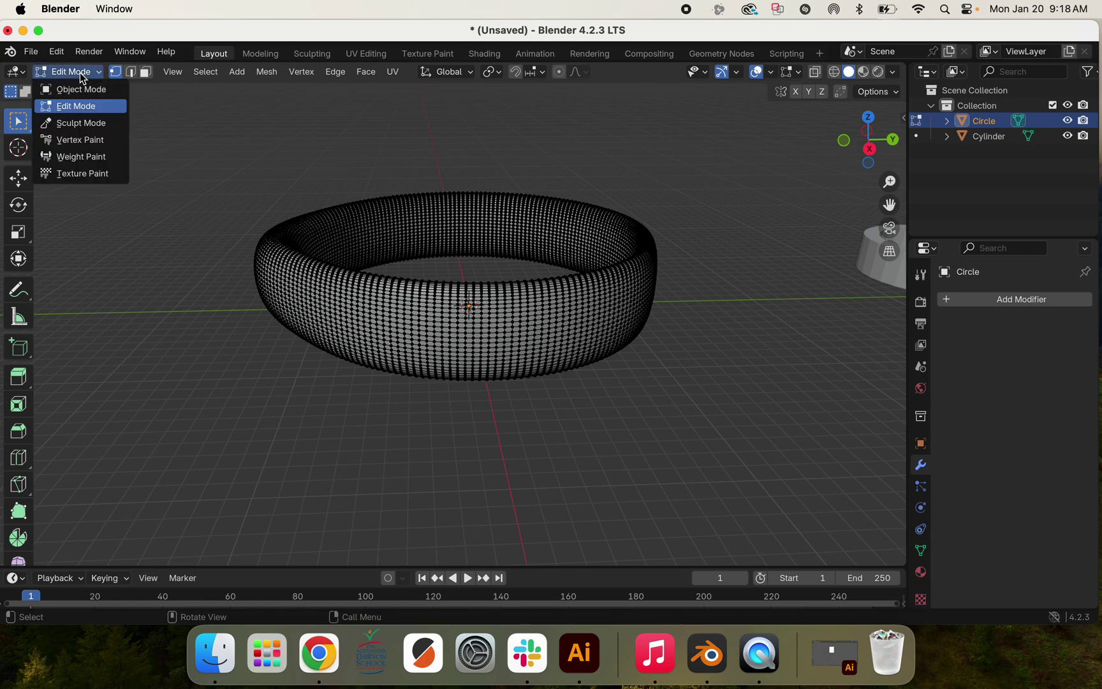
left_click(113, 87)
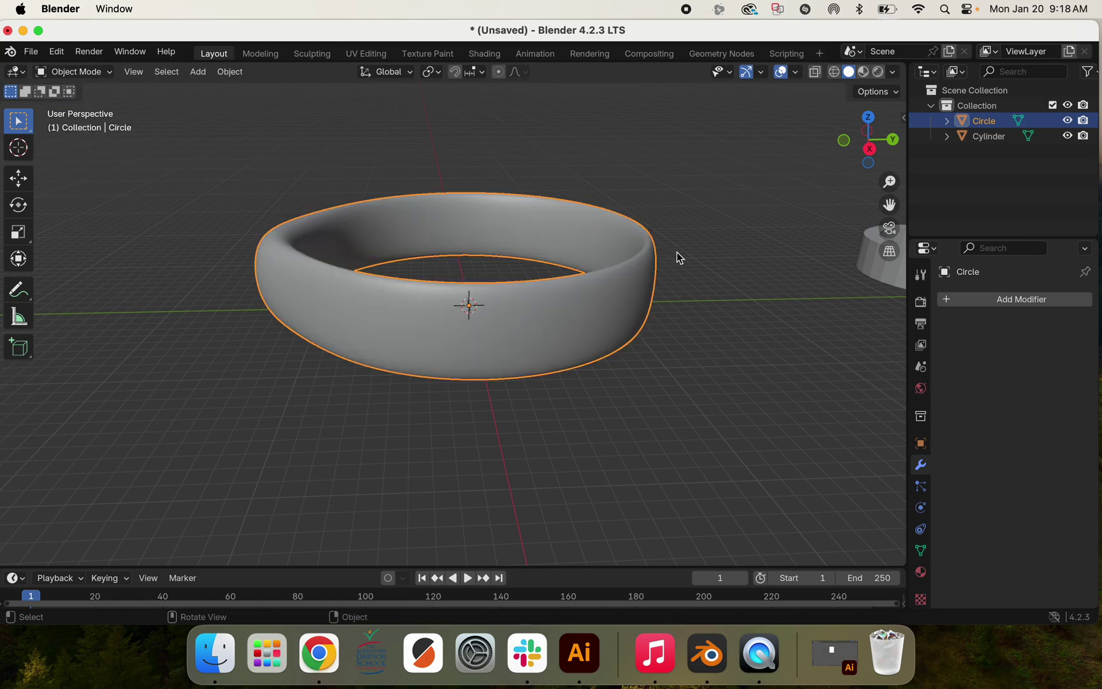